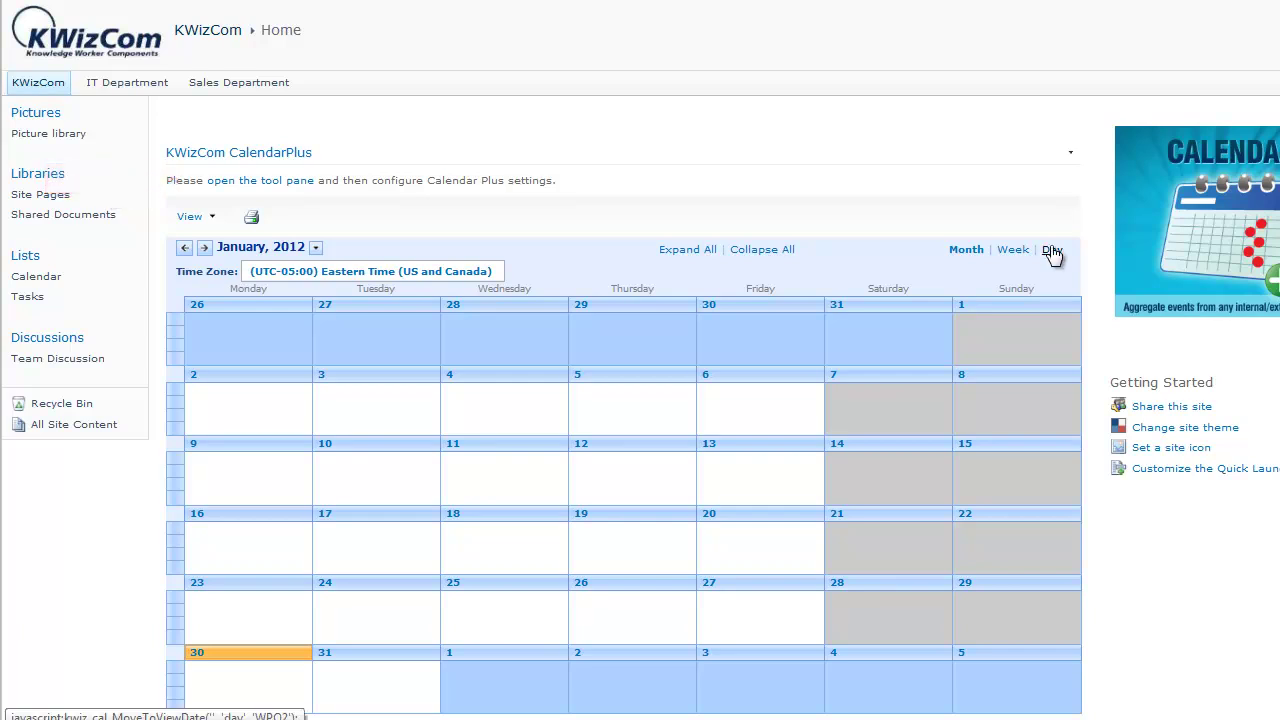
Open the CalendarPlus web part's settings on the SharePoint Calendar Lists page
{"action": "left_click", "coordinate": [1070, 153]}
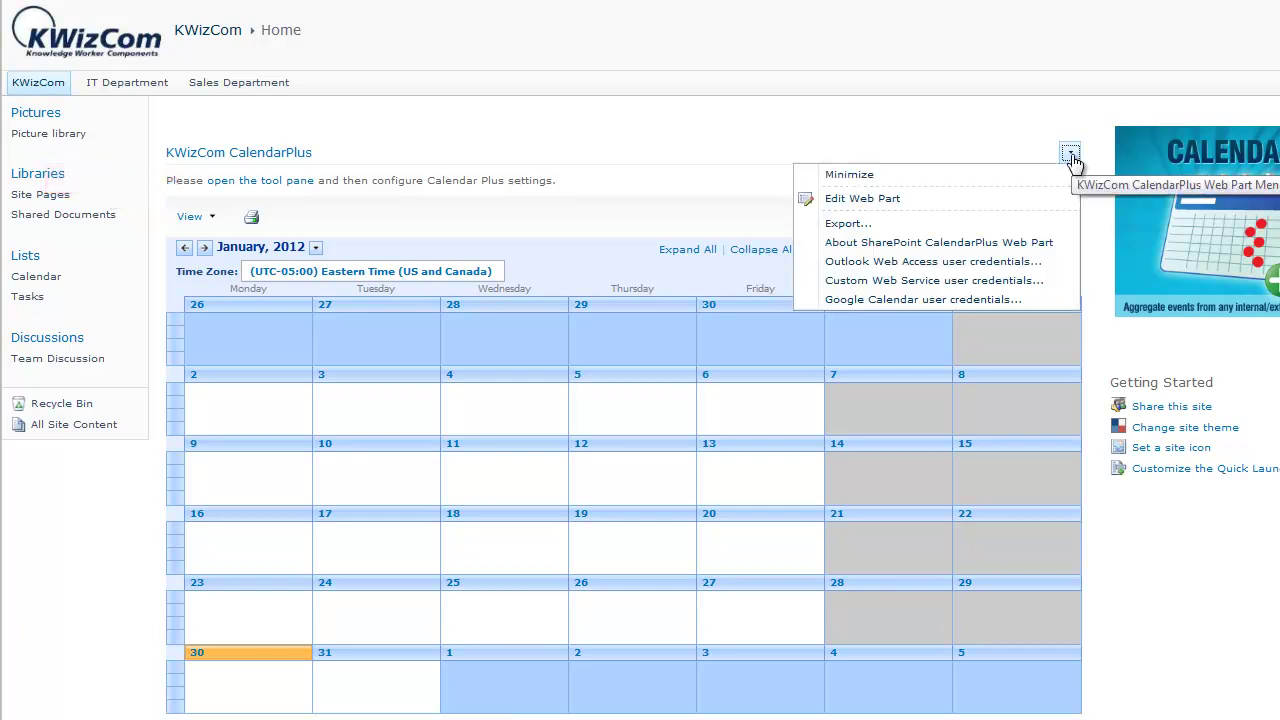
{"action": "left_click", "coordinate": [1053, 205]}
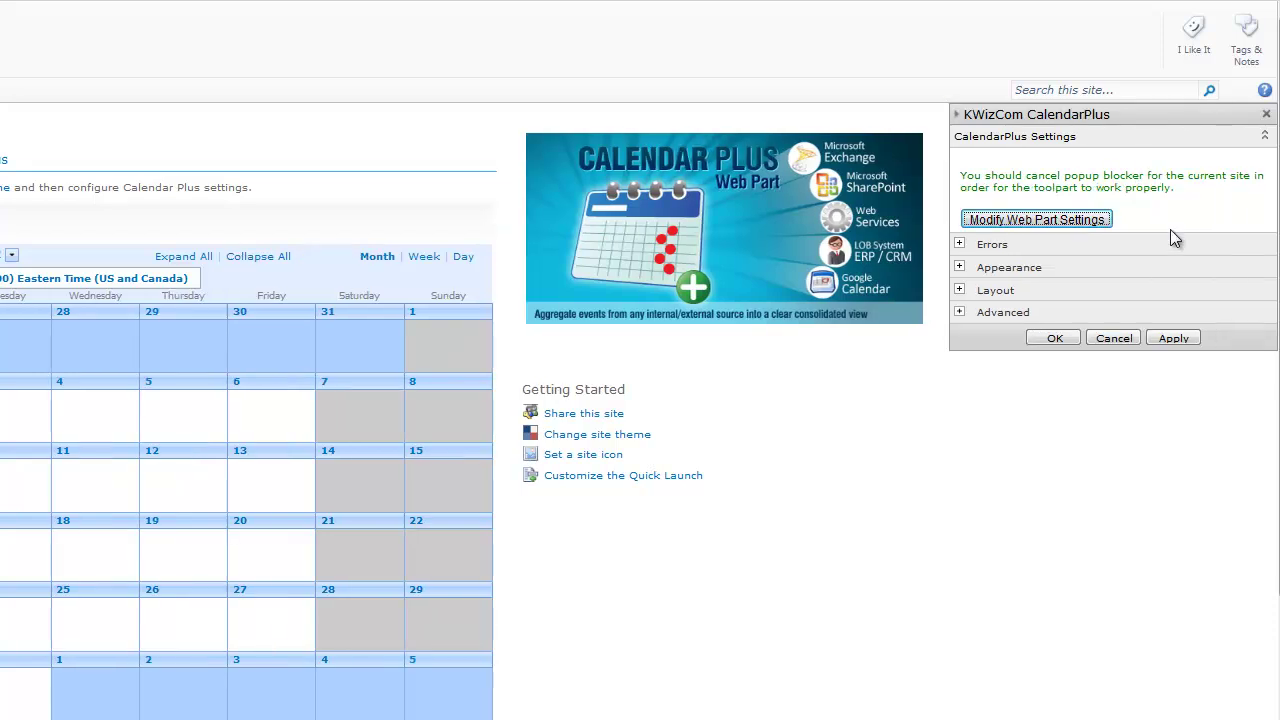
{"action": "left_click", "coordinate": [1095, 221]}
{"action": "left_click", "coordinate": [1088, 224]}
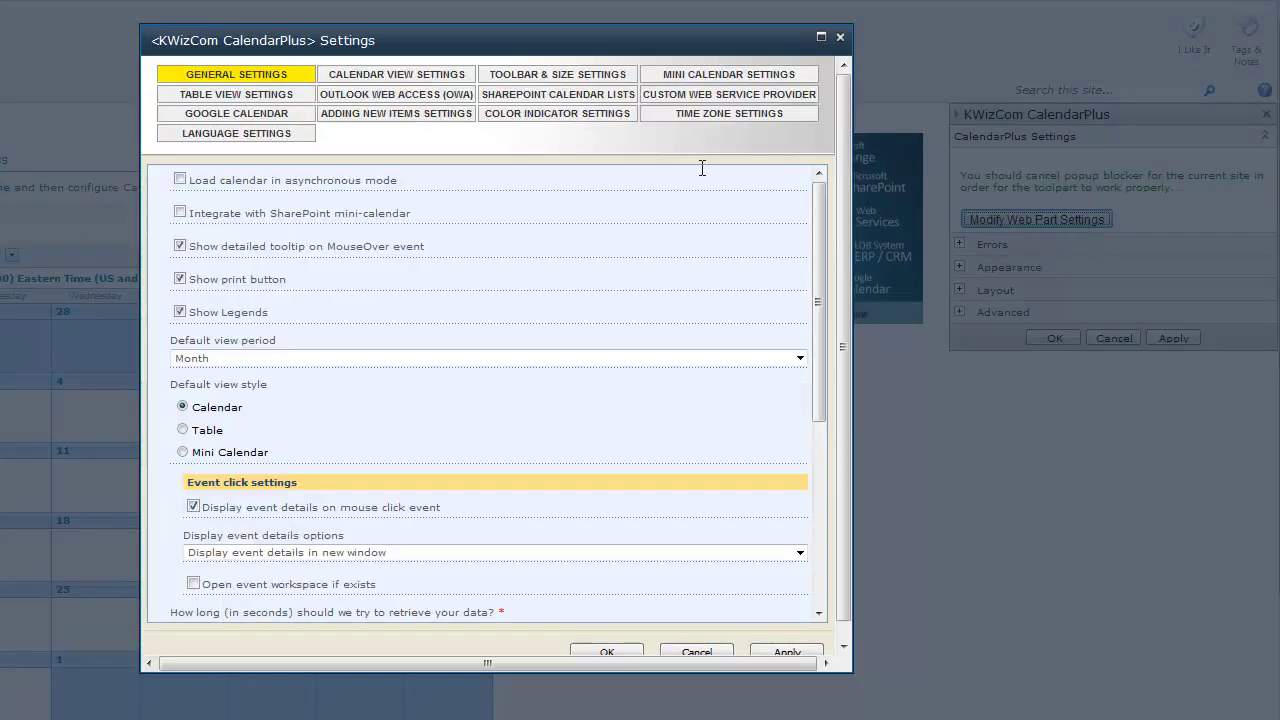
{"action": "left_click", "coordinate": [593, 94]}
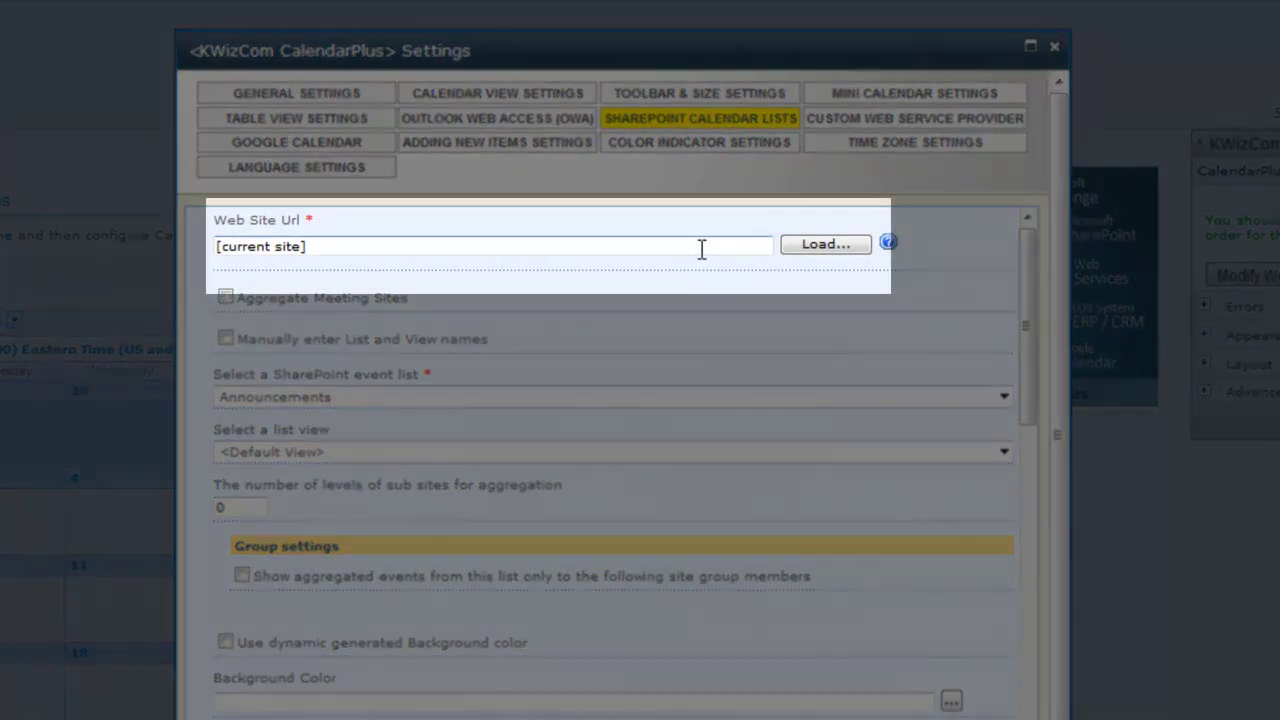
Point Web Site Url to the KWizCom/IT subsite, load its lists and choose Calendar
{"action": "left_click_drag", "start_coordinate": [537, 243], "coordinate": [200, 232]}
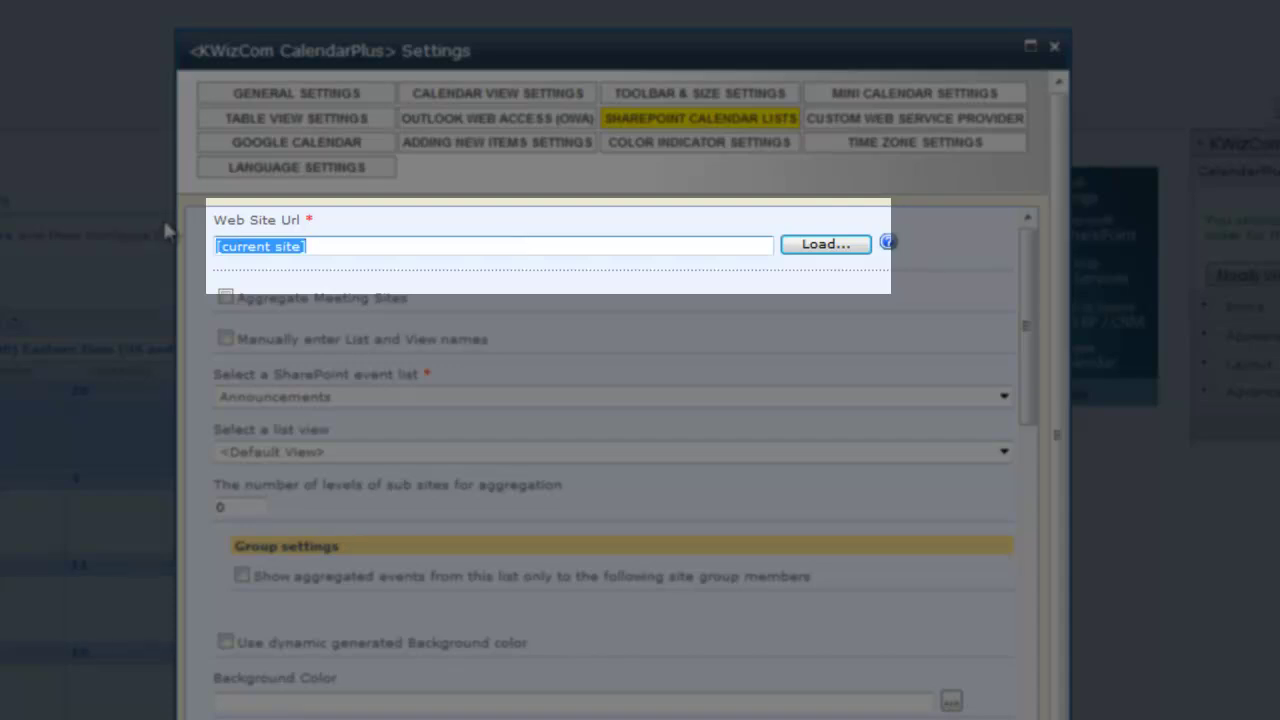
{"action": "type", "text": "[site collection]/SharePoint%20Summit/KWizCom/IT"}
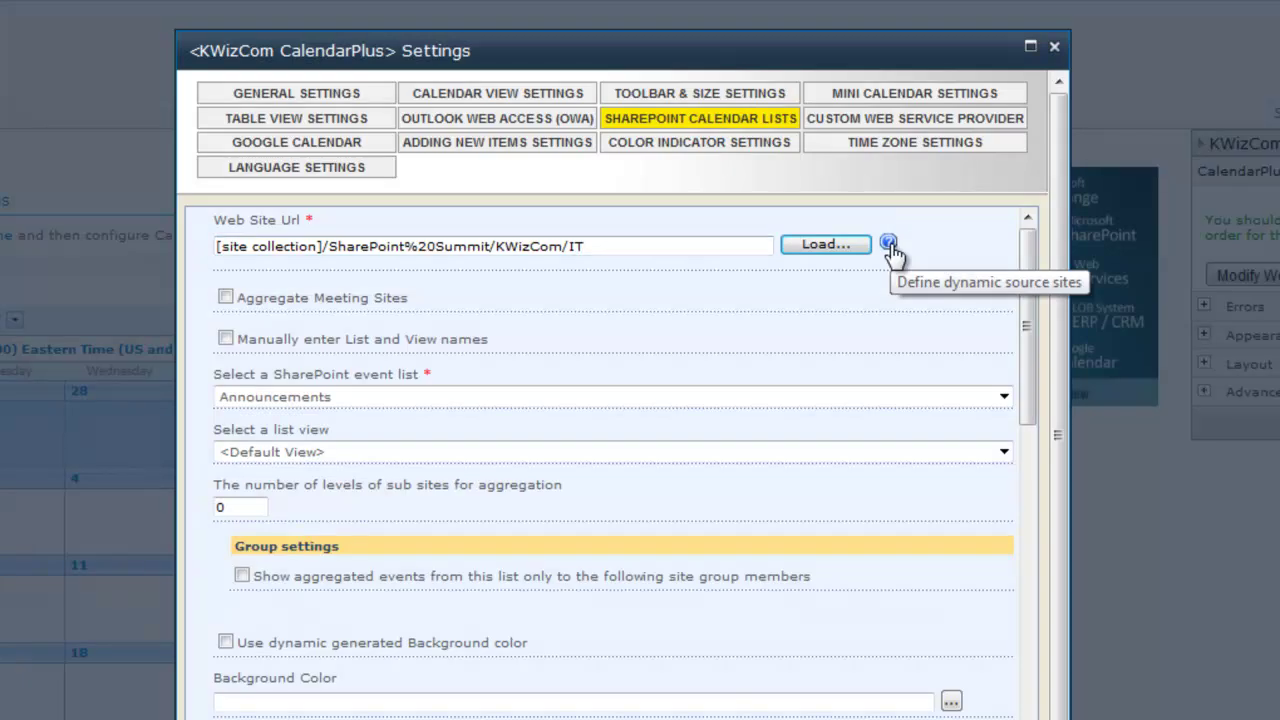
{"action": "left_click", "coordinate": [887, 244]}
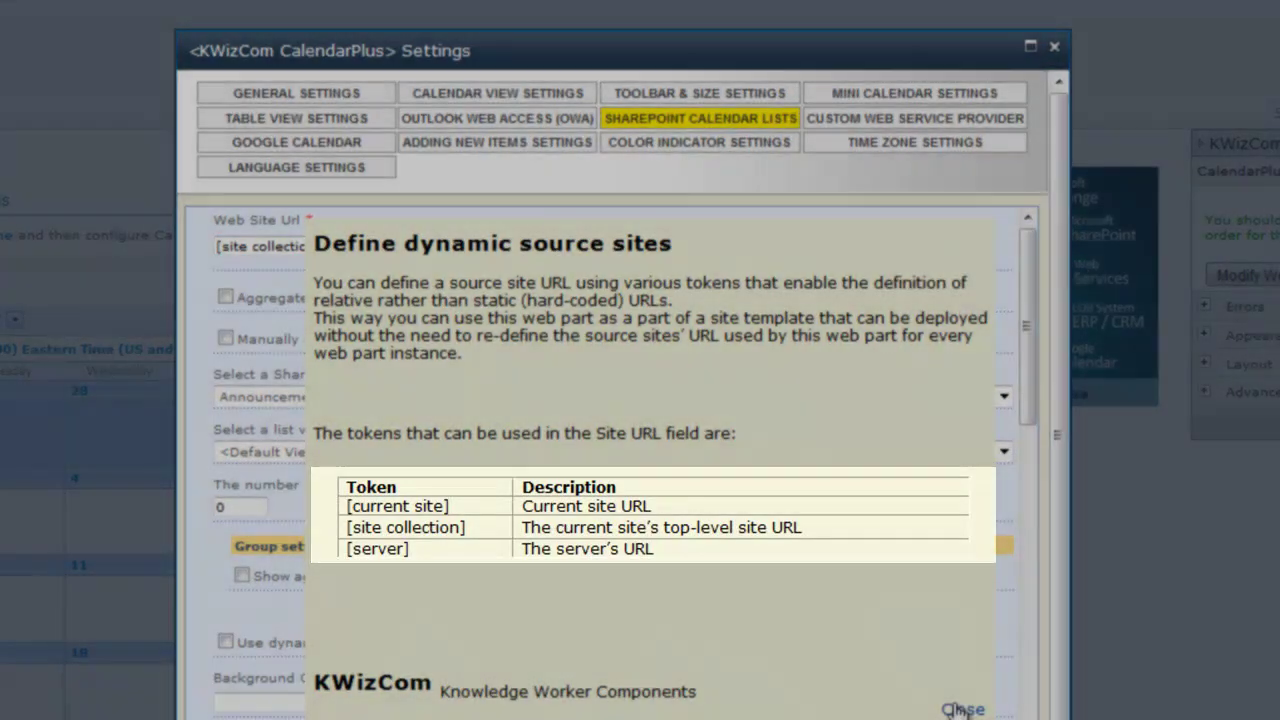
{"action": "left_click", "coordinate": [960, 709]}
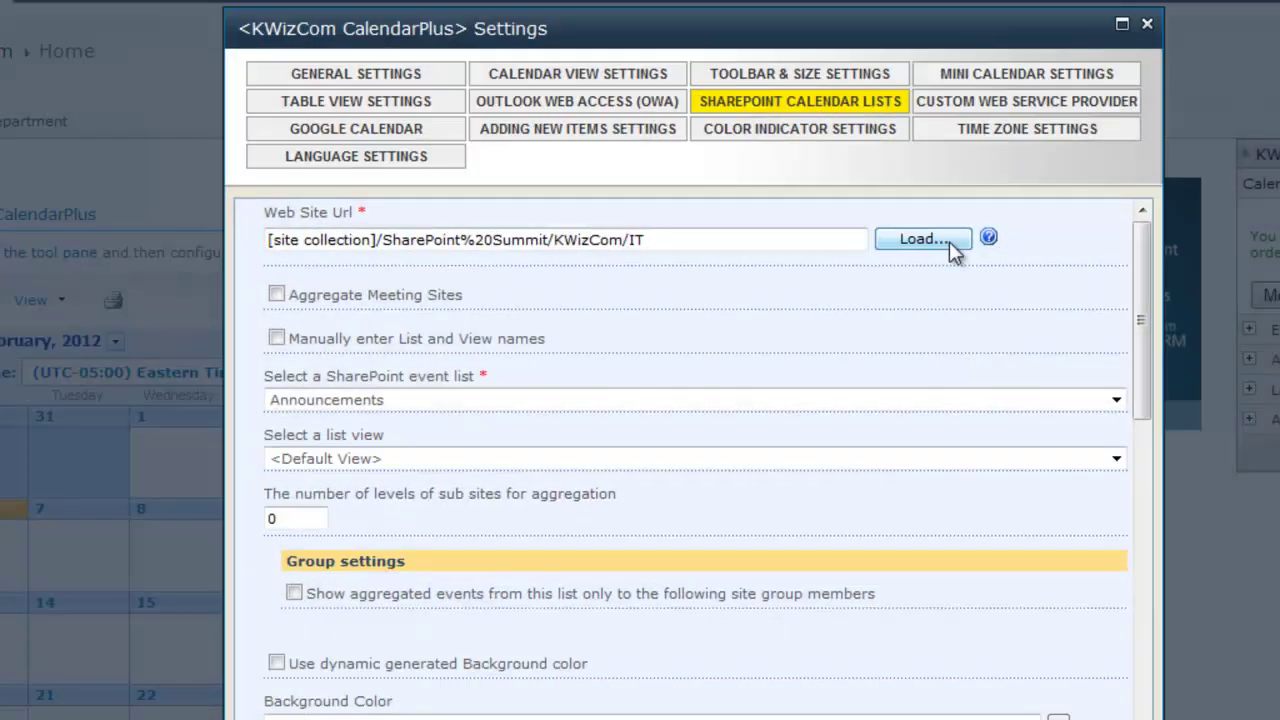
{"action": "left_click", "coordinate": [950, 243]}
{"action": "left_click", "coordinate": [903, 400]}
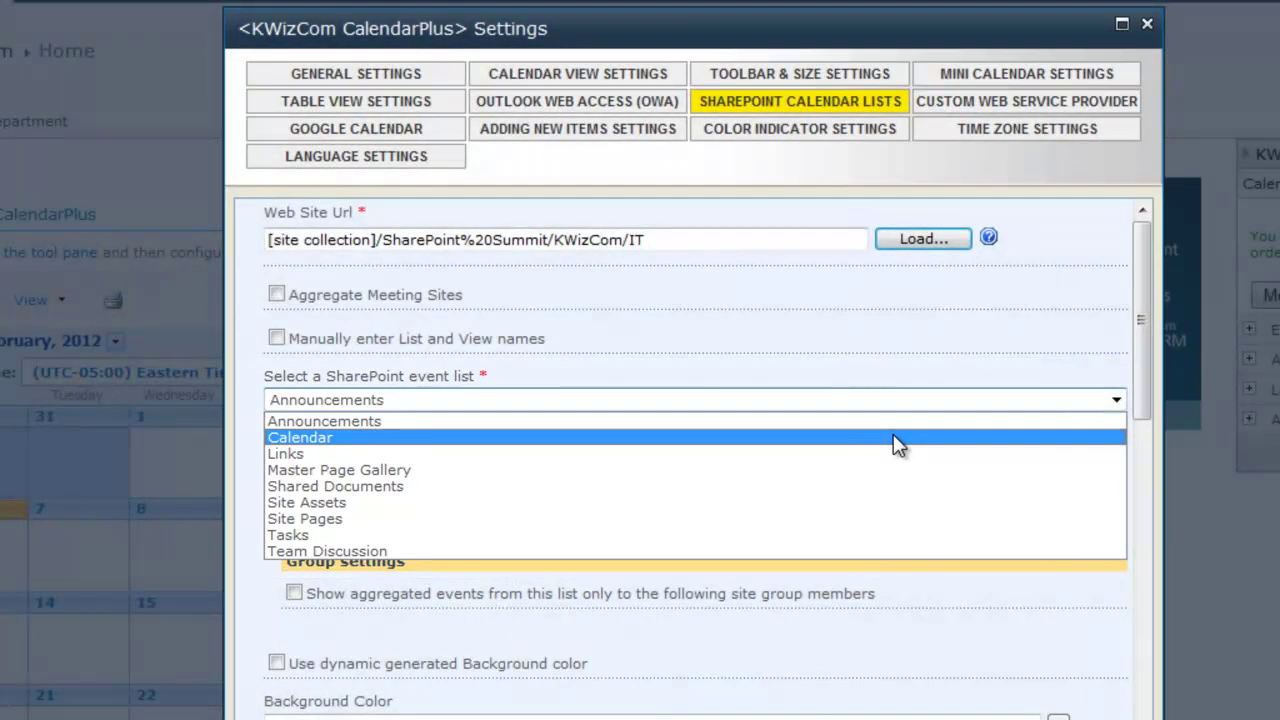
{"action": "left_click", "coordinate": [893, 440]}
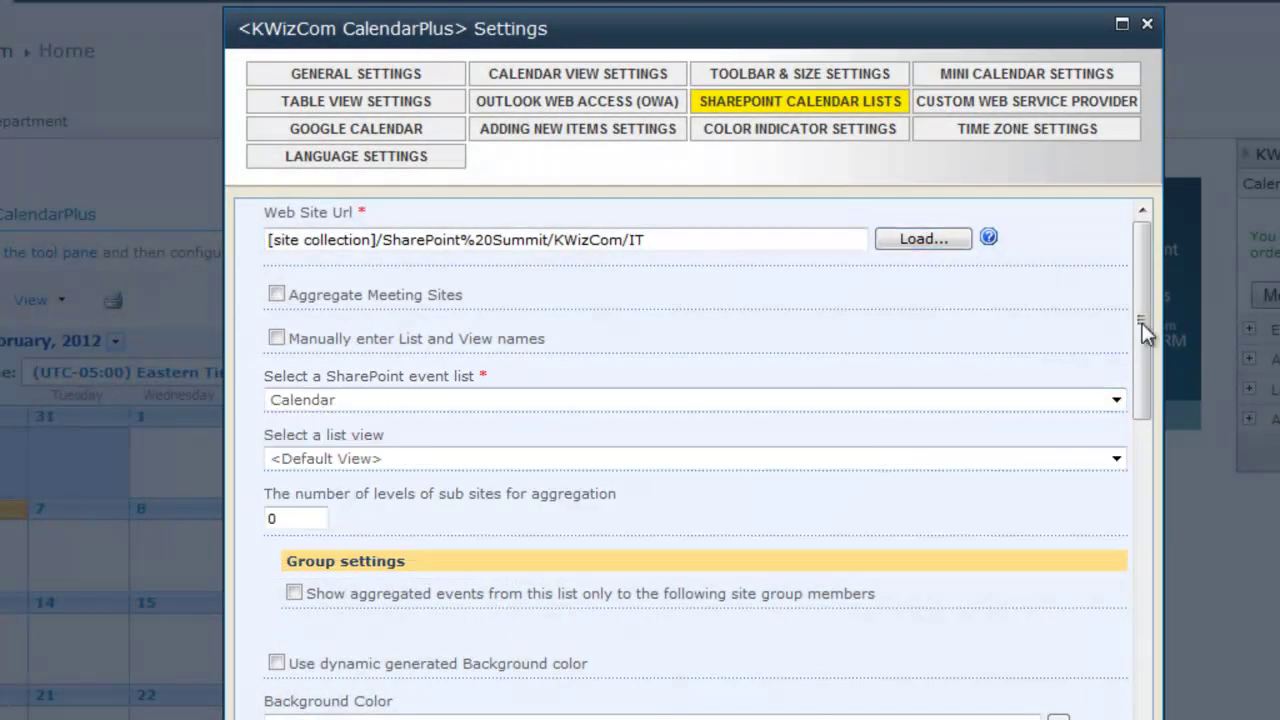
Give IT calendar events a MediumBlue background with black text
{"action": "left_click_drag", "start_coordinate": [1142, 322], "coordinate": [1155, 440]}
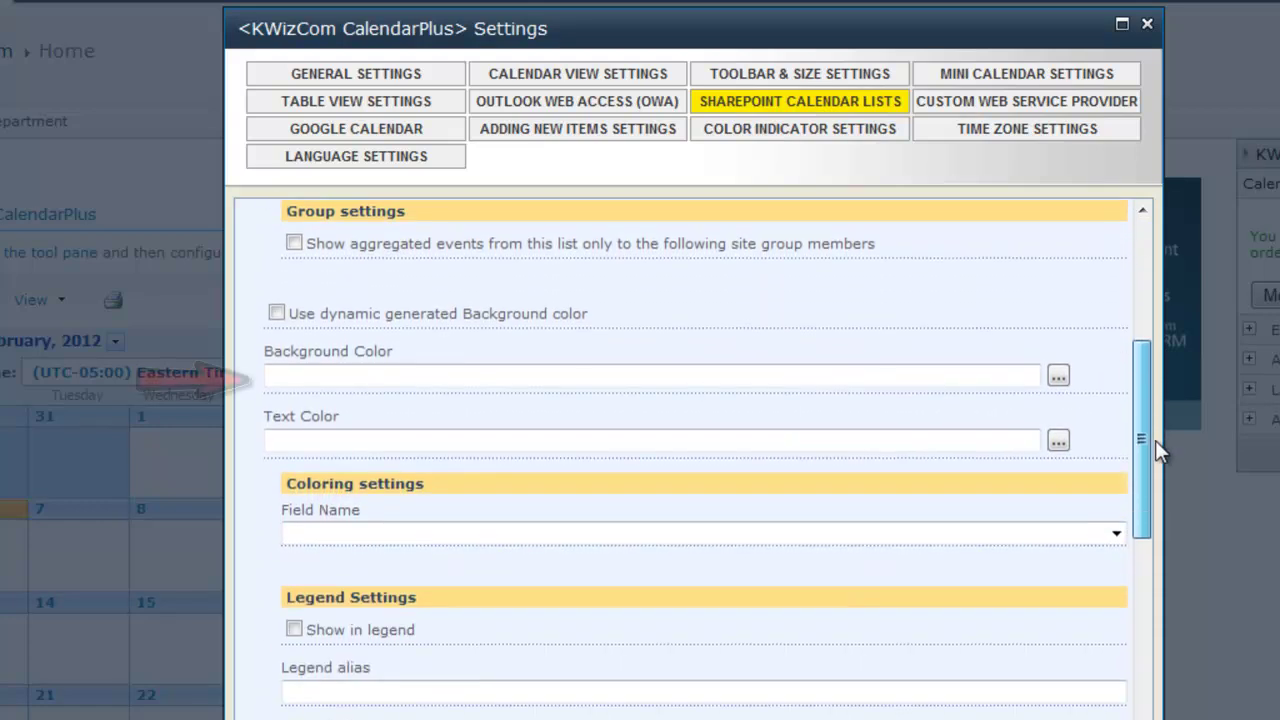
{"action": "left_click", "coordinate": [1058, 376]}
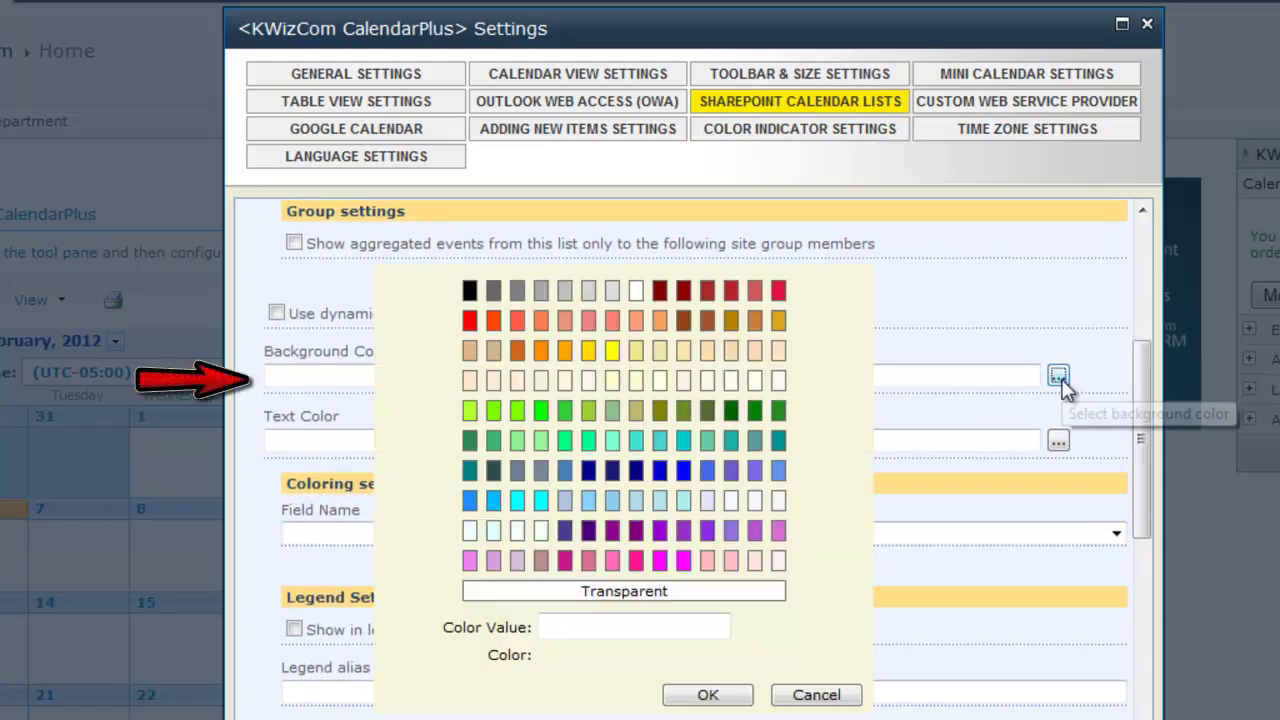
{"action": "left_click", "coordinate": [661, 471]}
{"action": "left_click", "coordinate": [708, 694]}
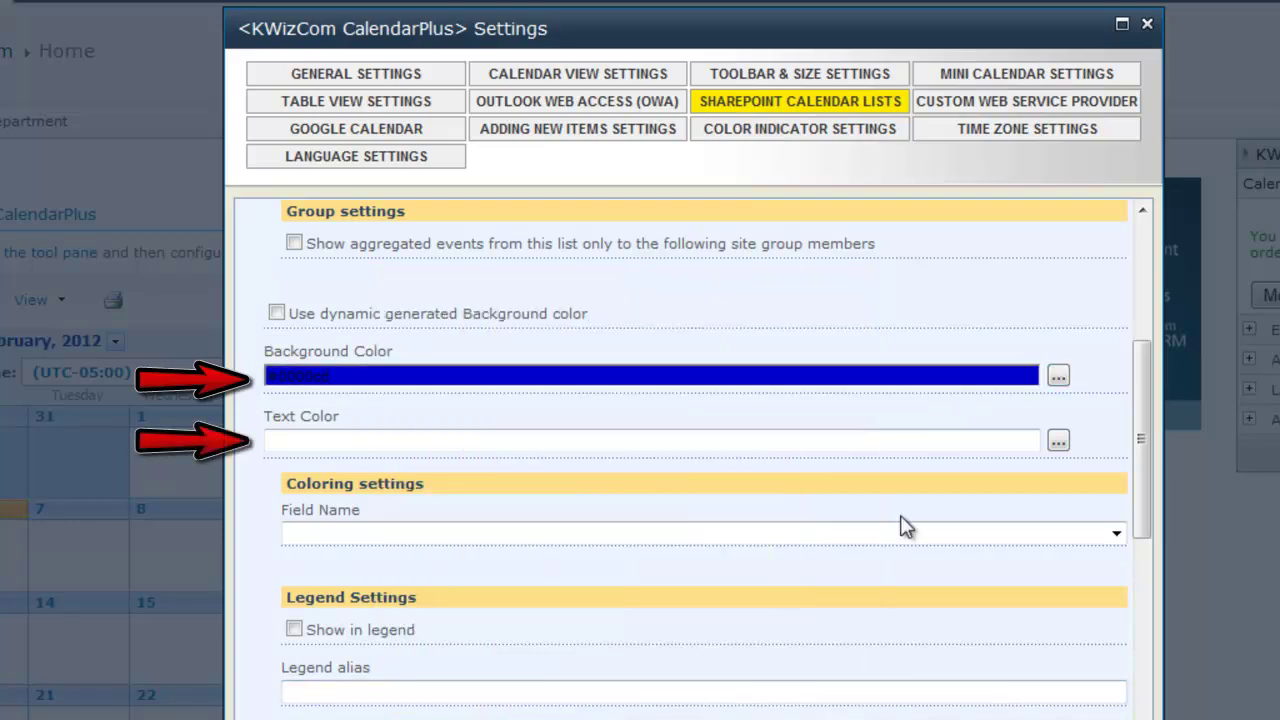
{"action": "left_click", "coordinate": [1062, 441]}
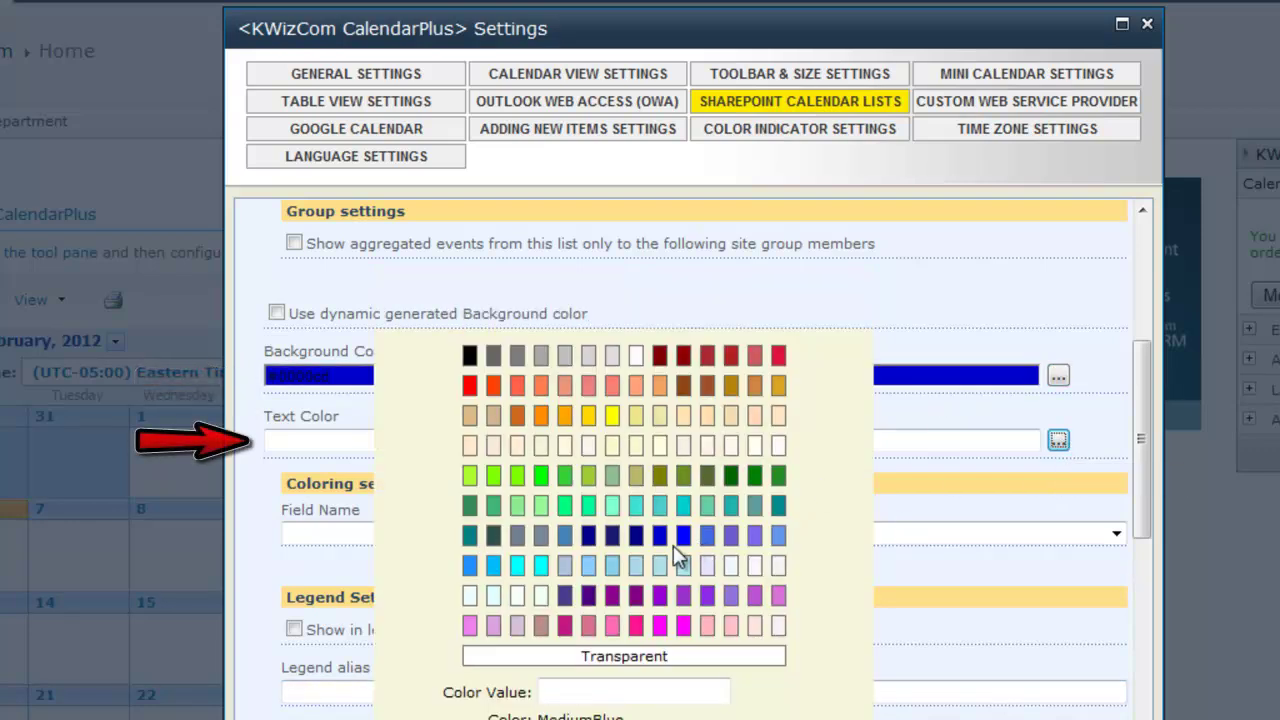
{"action": "left_click", "coordinate": [469, 355]}
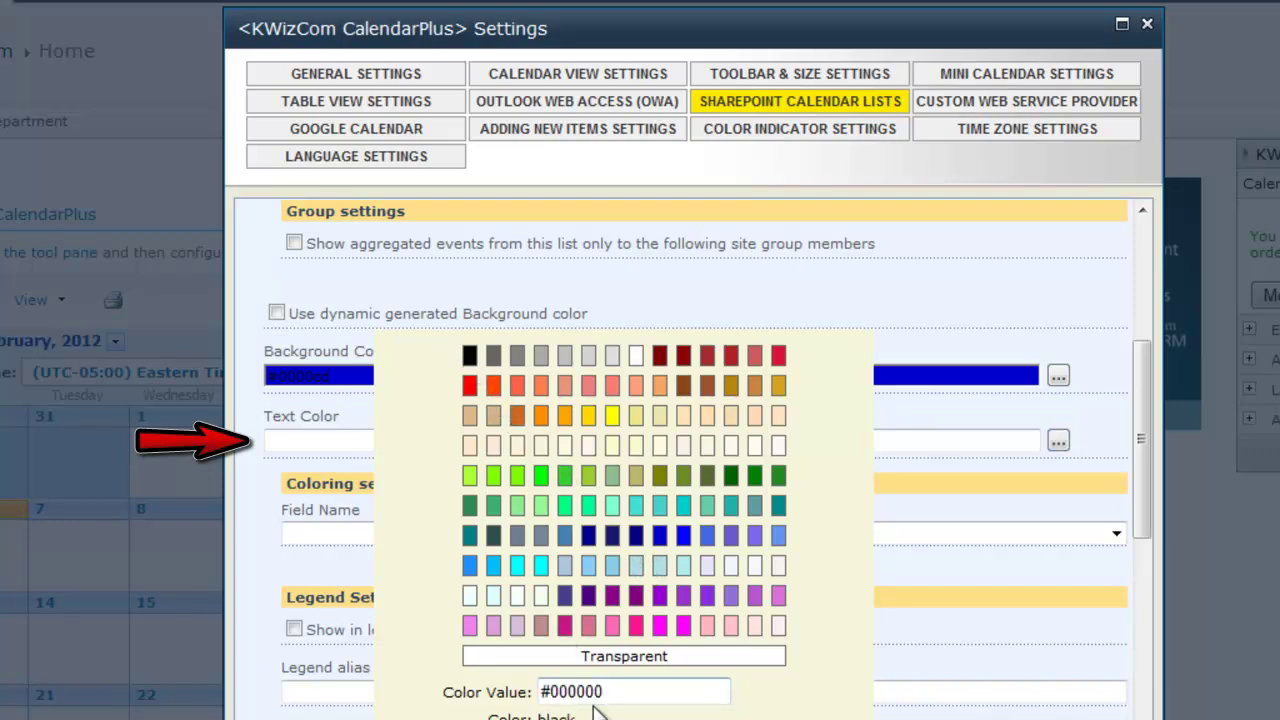
{"action": "key", "text": "Return"}
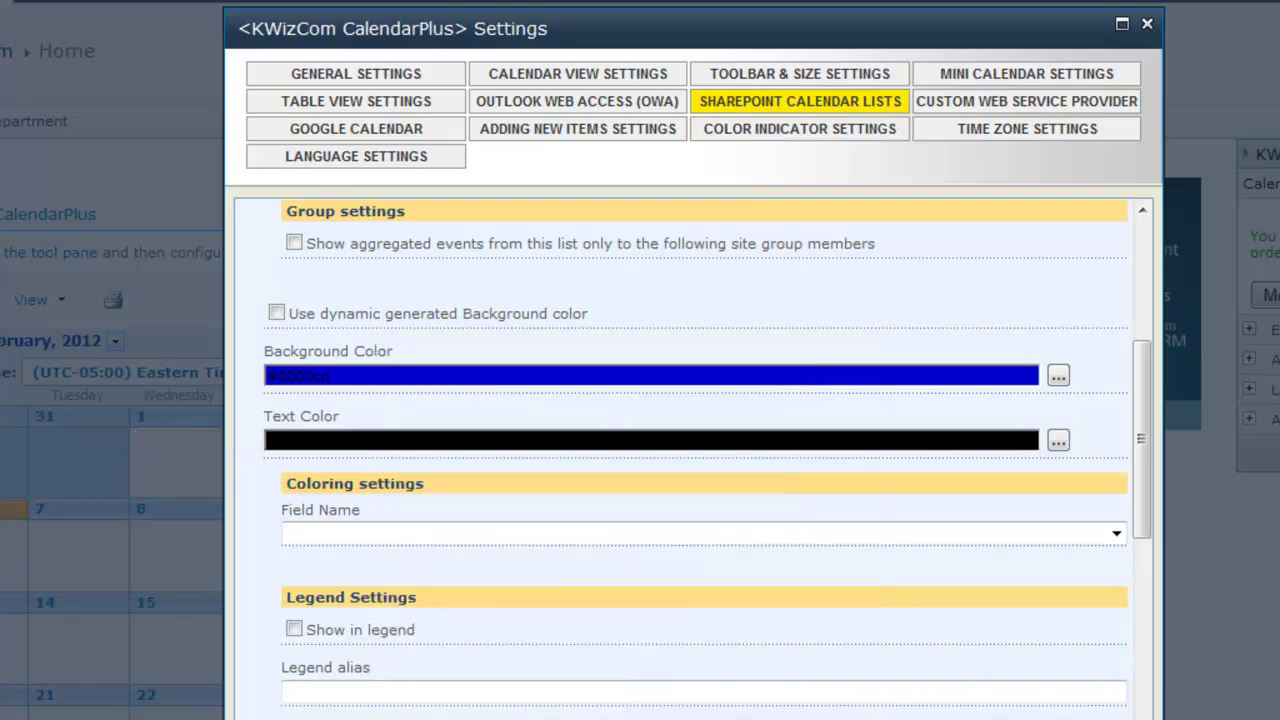
Show the calendar in meeting categories and the legend, both labelled 'IT Department'
{"action": "left_click_drag", "start_coordinate": [1139, 471], "coordinate": [1139, 567]}
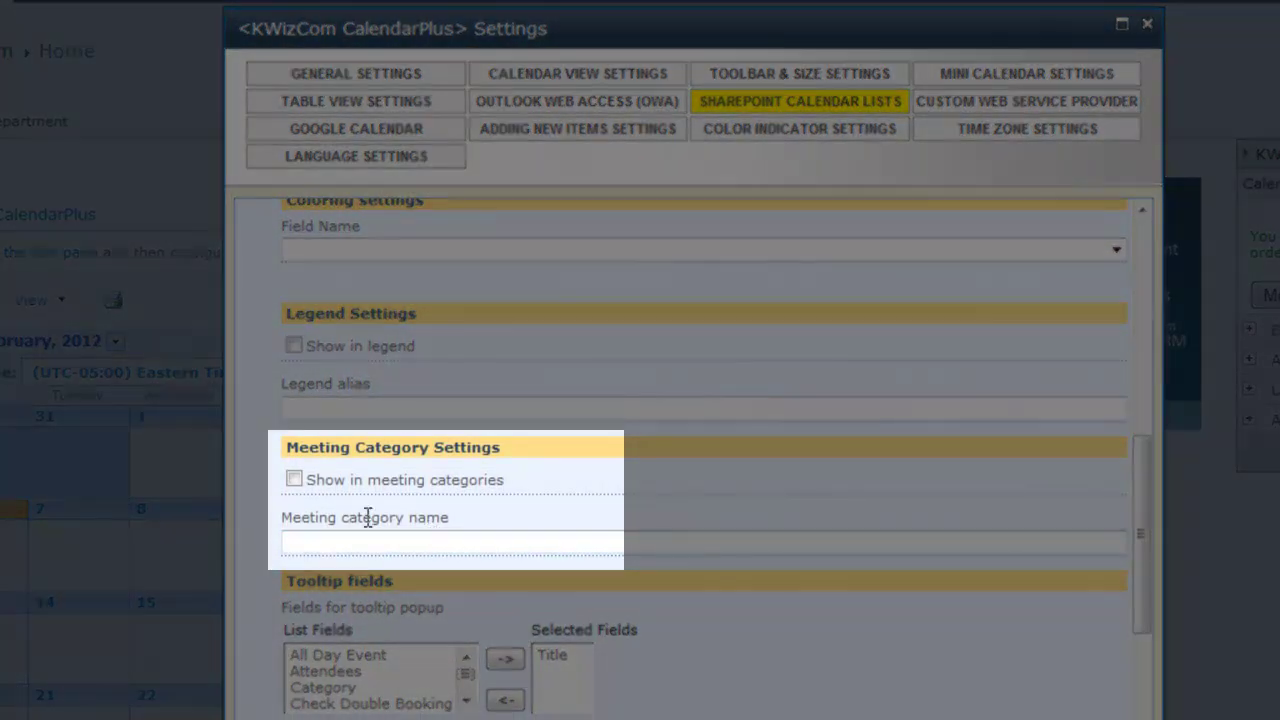
{"action": "left_click", "coordinate": [295, 482]}
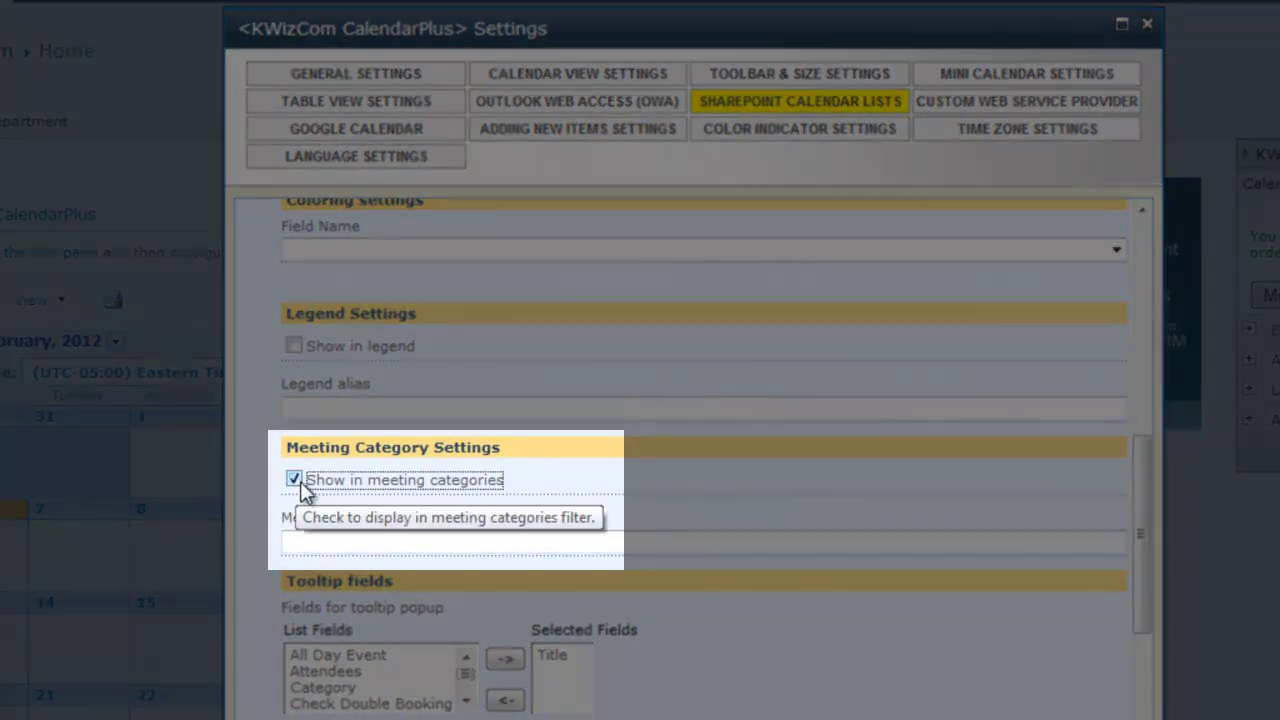
{"action": "left_click", "coordinate": [309, 540]}
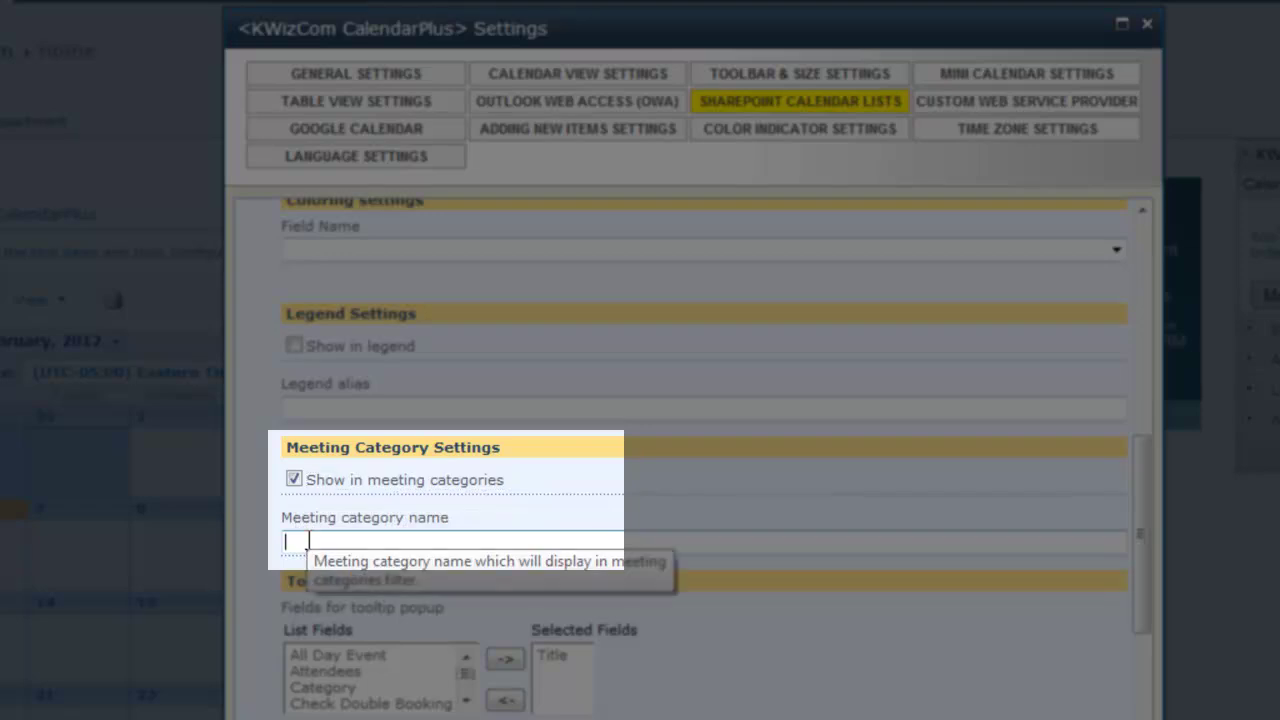
{"action": "right_click", "coordinate": [318, 543]}
{"action": "left_click", "coordinate": [372, 646]}
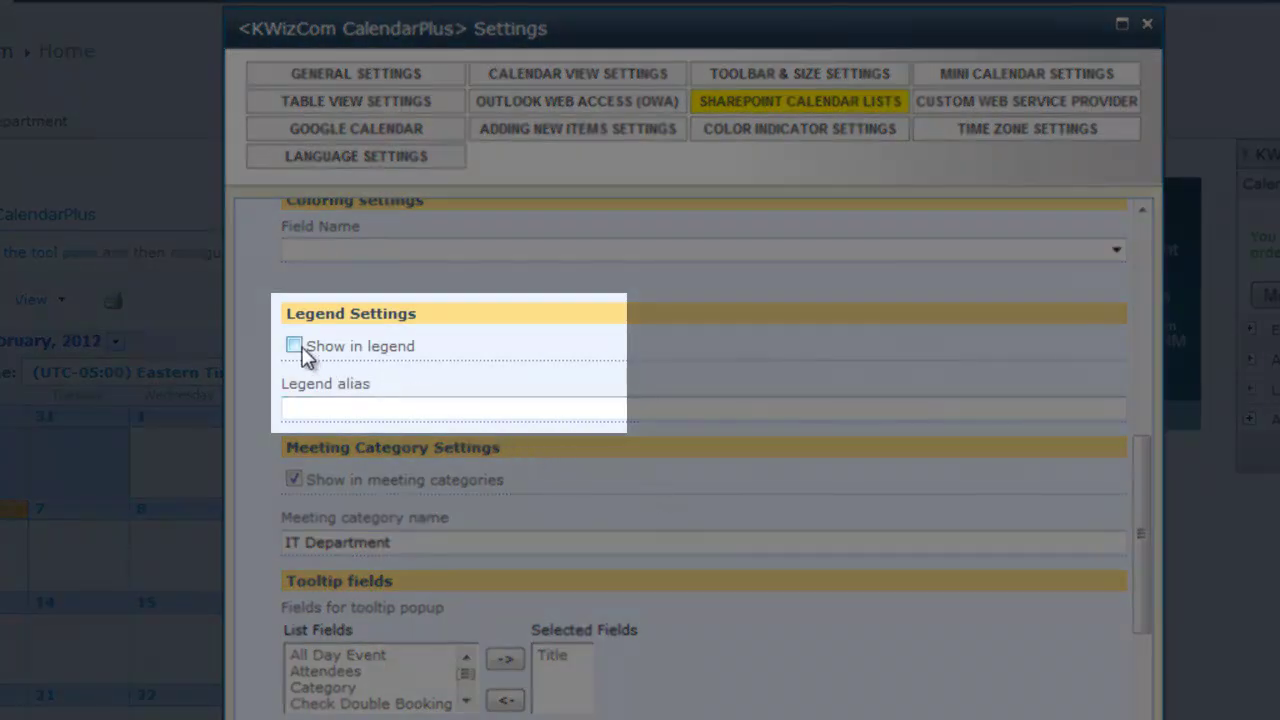
{"action": "left_click", "coordinate": [295, 346]}
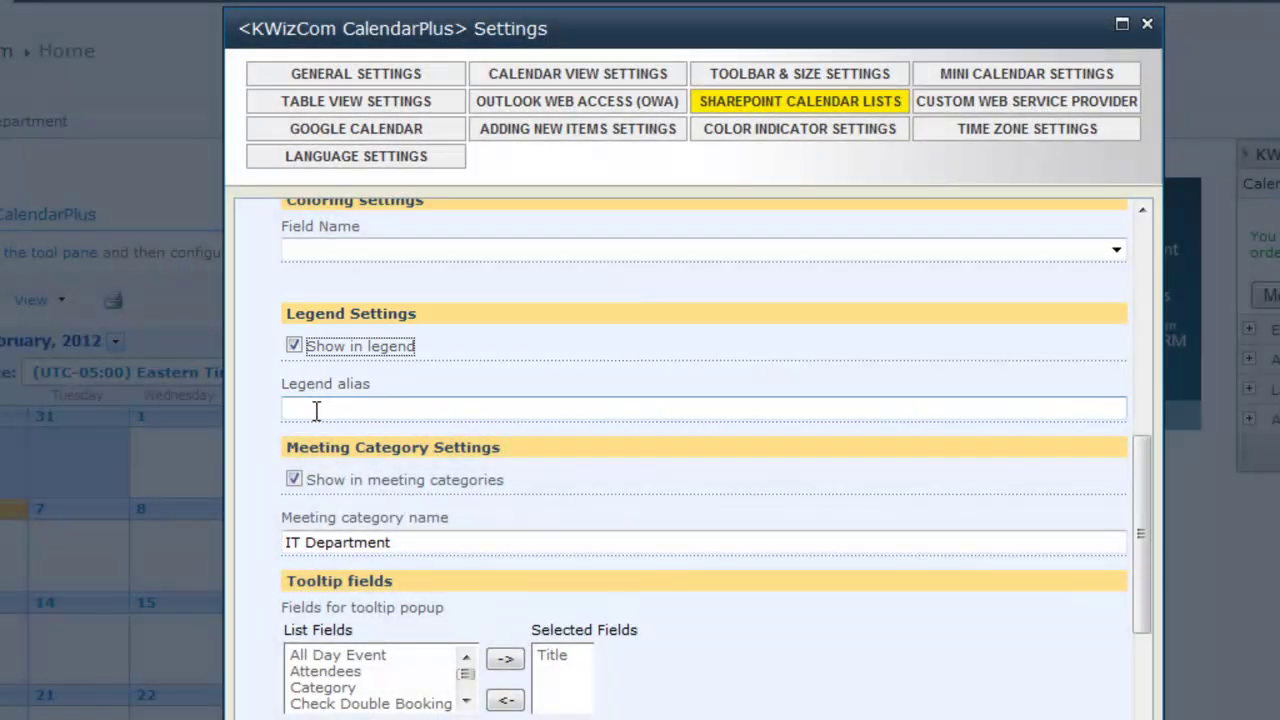
{"action": "left_click", "coordinate": [314, 408]}
{"action": "type", "text": "IT Department"}
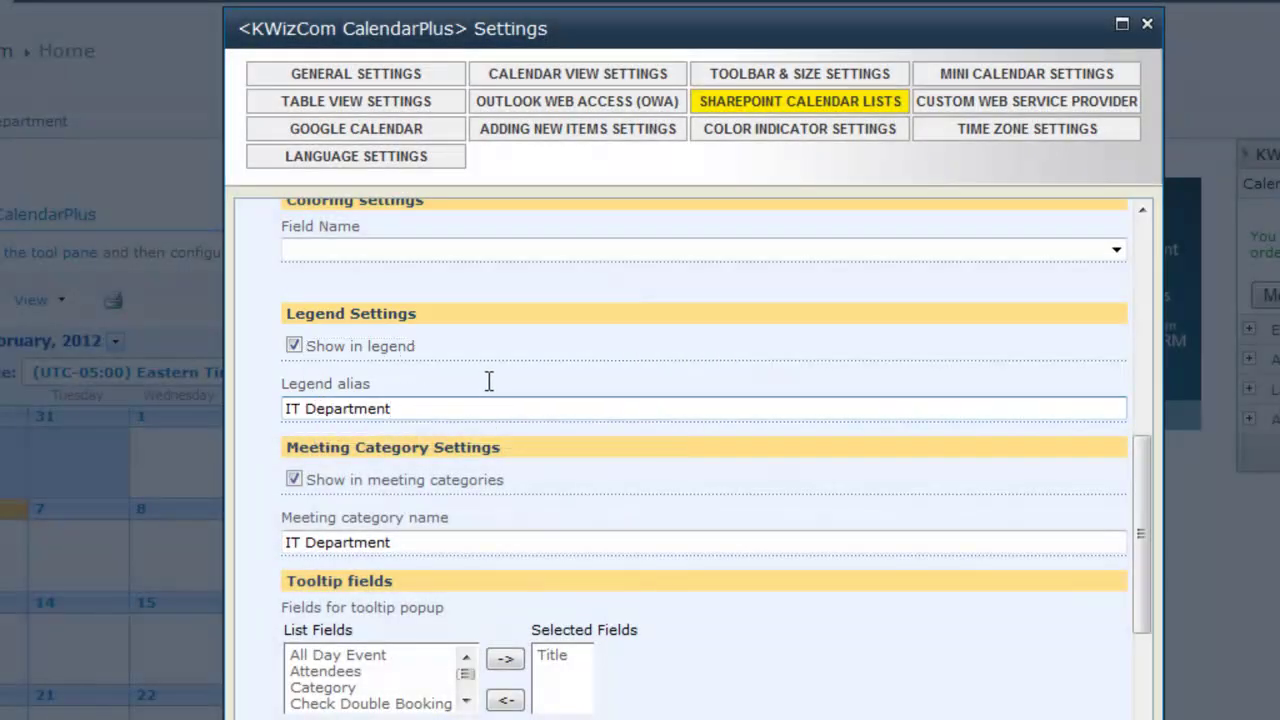
{"action": "left_click", "coordinate": [1072, 516]}
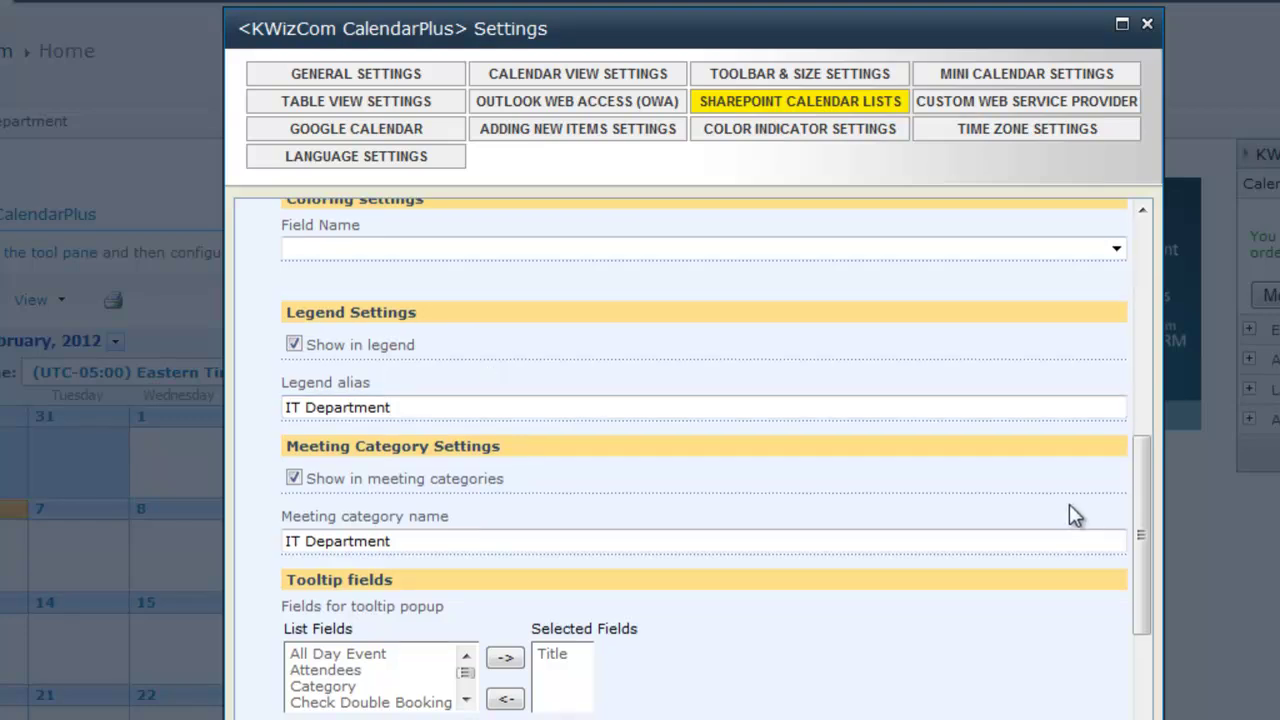
Map the start and end date fields to Start Time and End Time
{"action": "left_click_drag", "start_coordinate": [1134, 489], "coordinate": [1153, 645]}
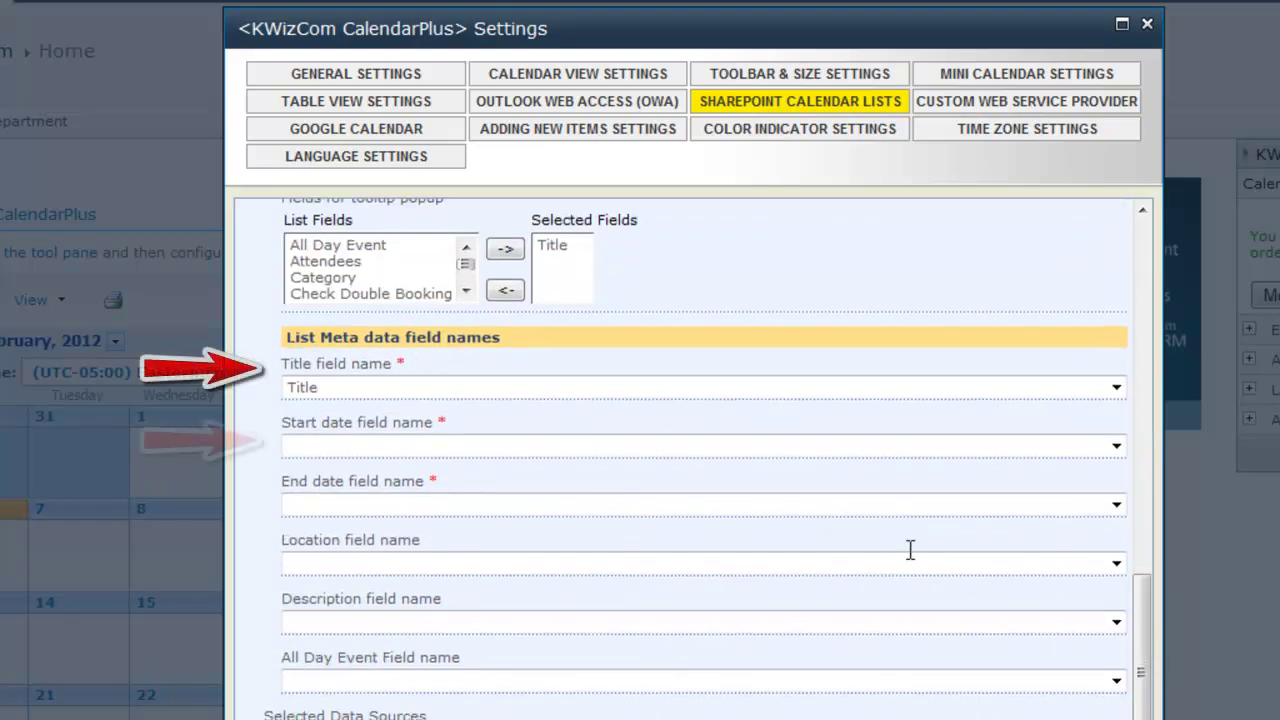
{"action": "left_click", "coordinate": [614, 445]}
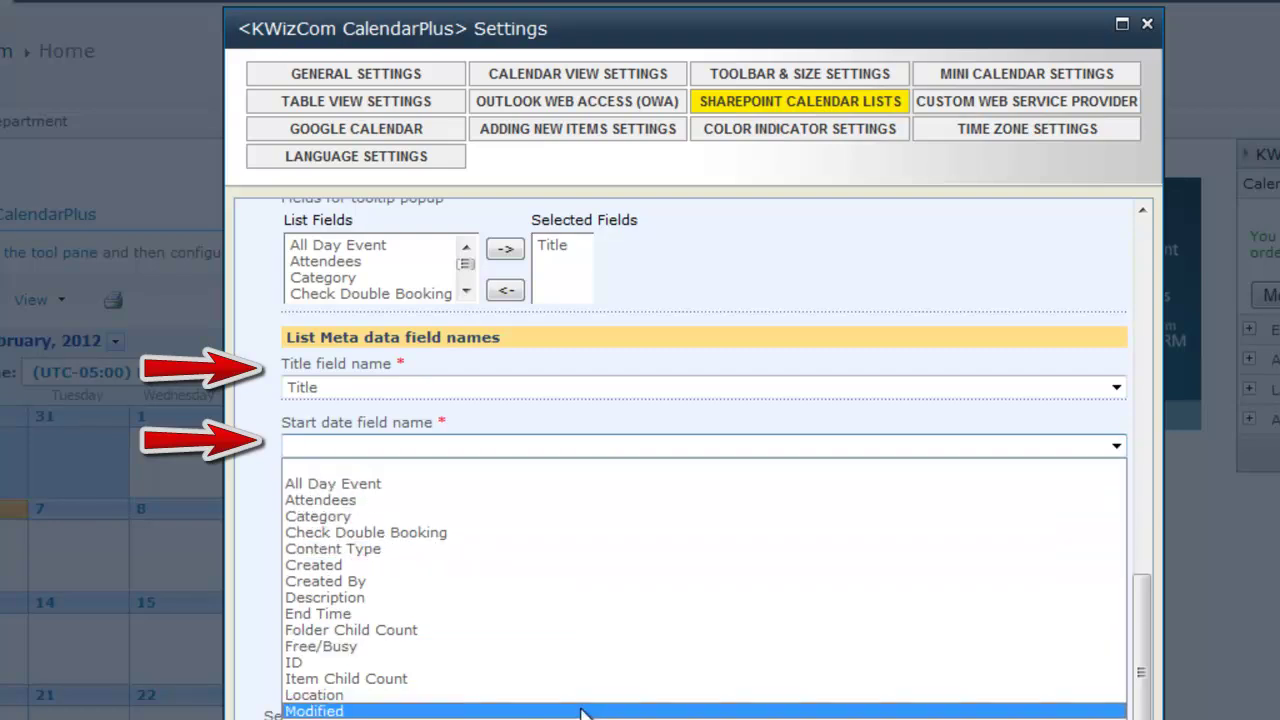
{"action": "left_click", "coordinate": [330, 715]}
{"action": "left_click", "coordinate": [542, 503]}
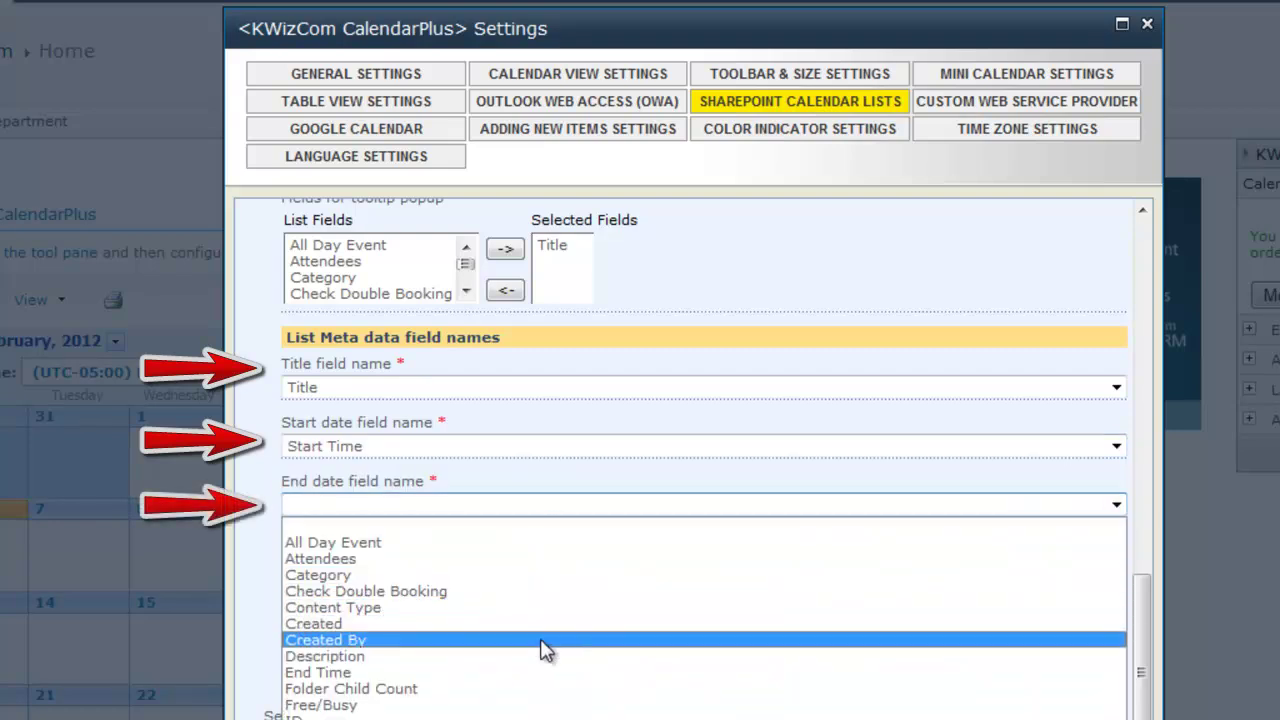
{"action": "left_click", "coordinate": [540, 674]}
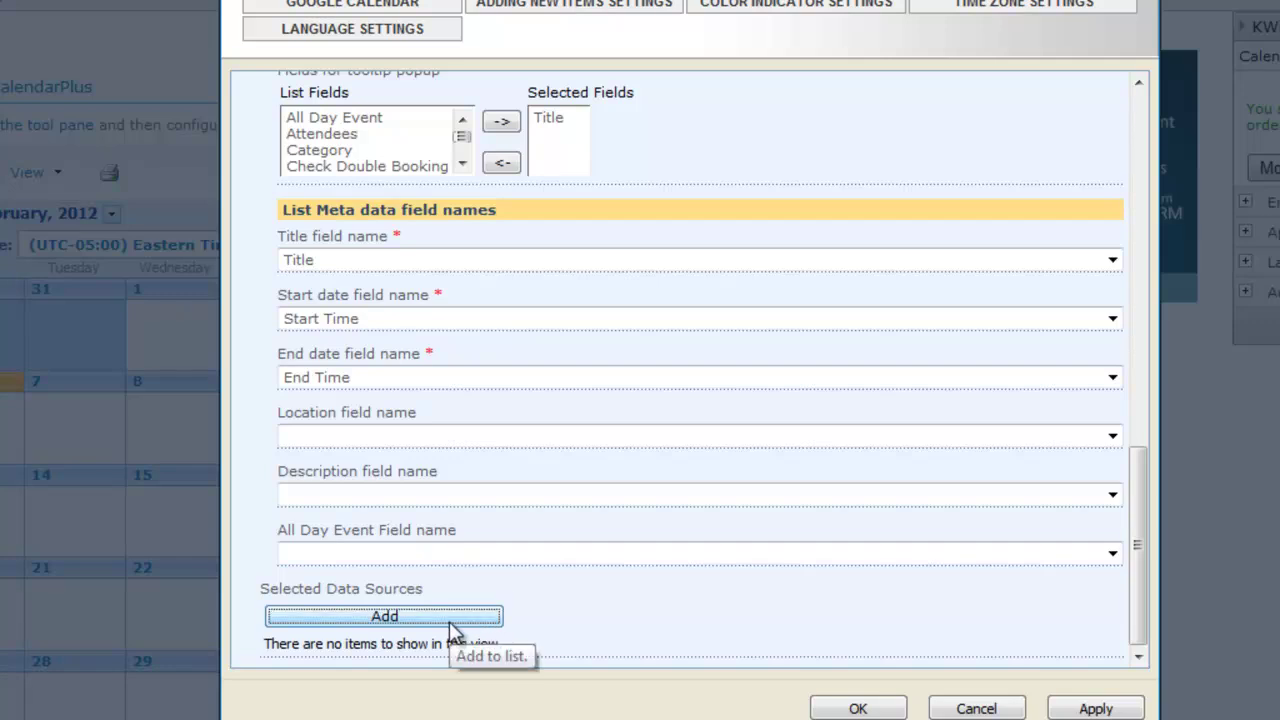
Add the IT Calendar as a data source and edit its new row
{"action": "left_click", "coordinate": [449, 621]}
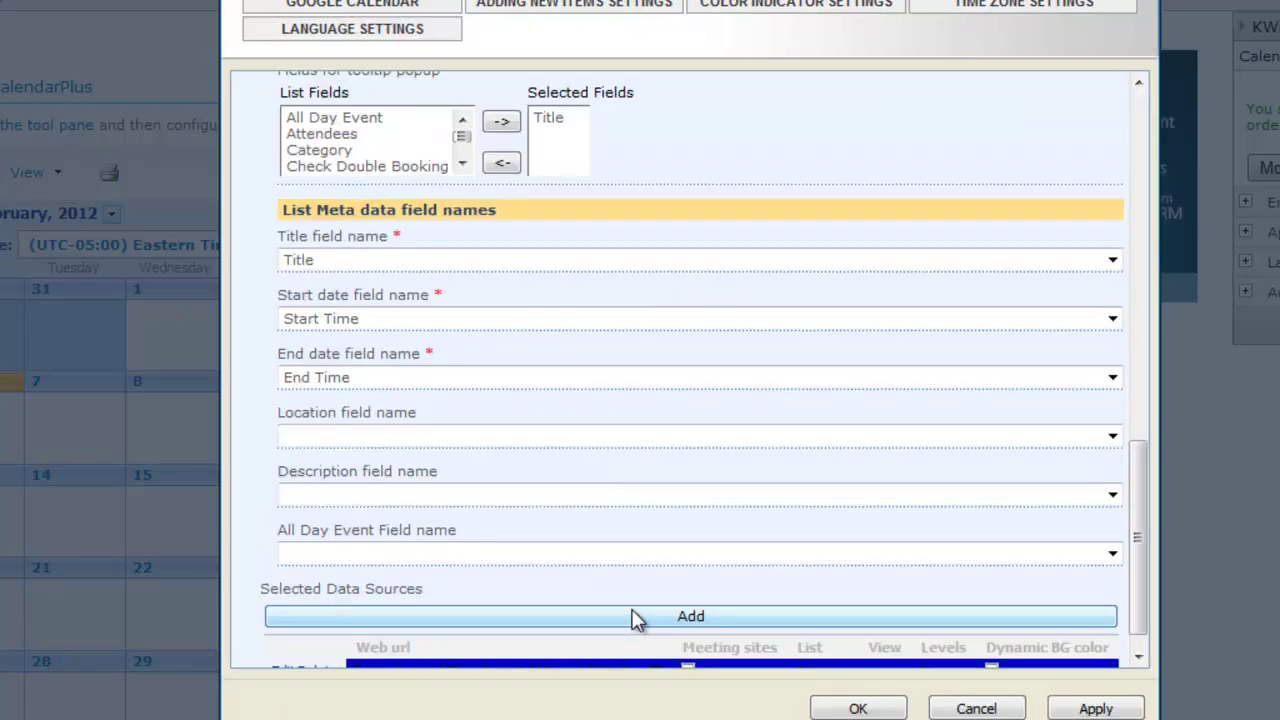
{"action": "scroll", "coordinate": [632, 620], "scroll_direction": "down", "scroll_amount": 1}
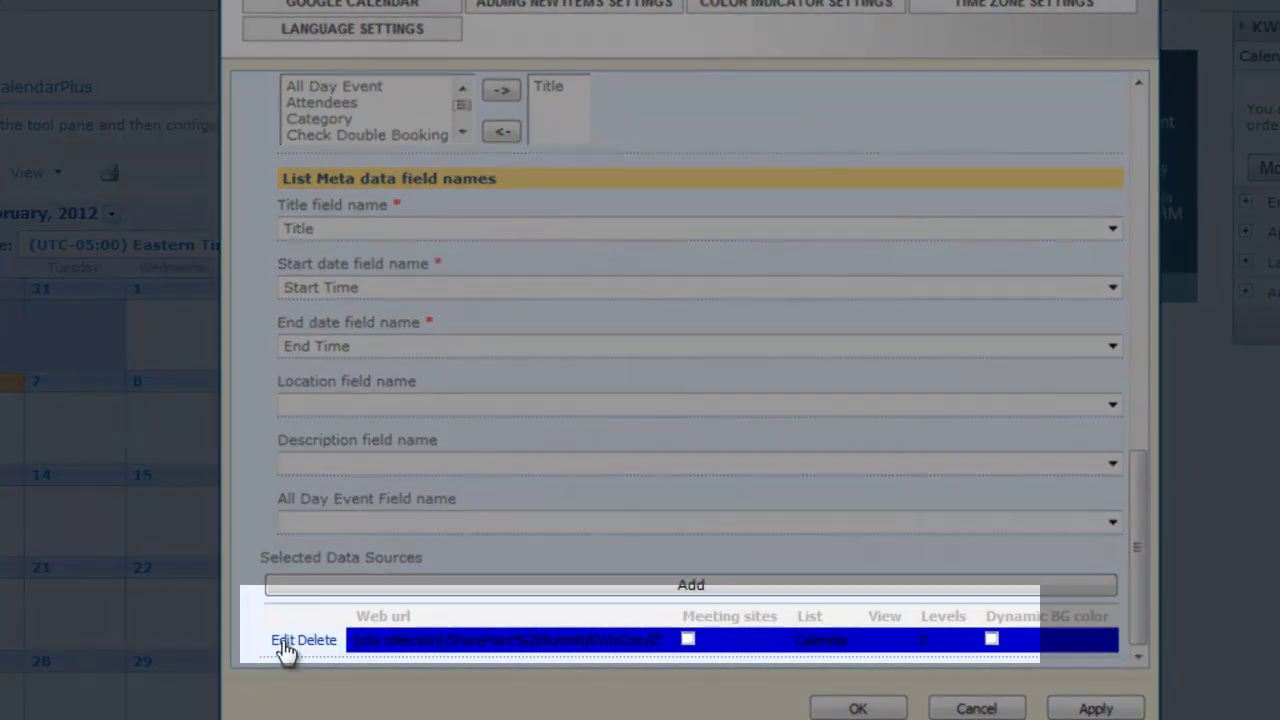
{"action": "left_click", "coordinate": [284, 641]}
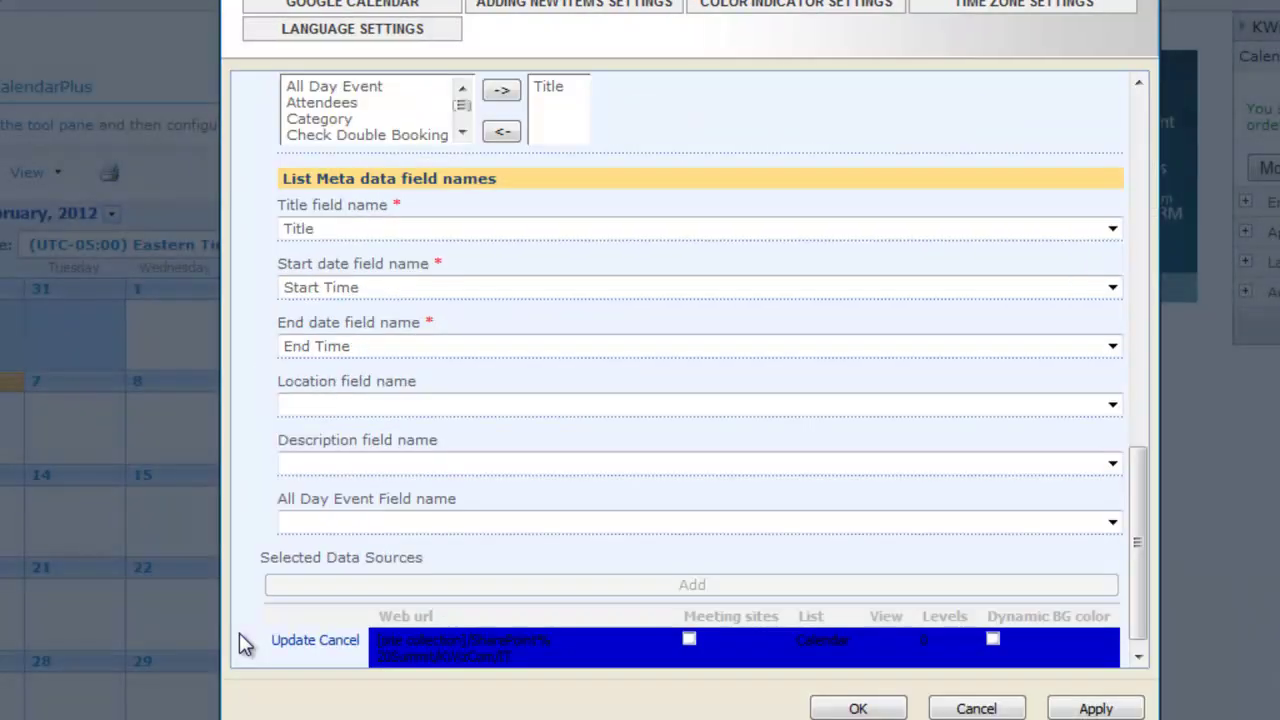
Update the IT source, add the red Sales calendar source, and save the settings
{"action": "left_click", "coordinate": [290, 640]}
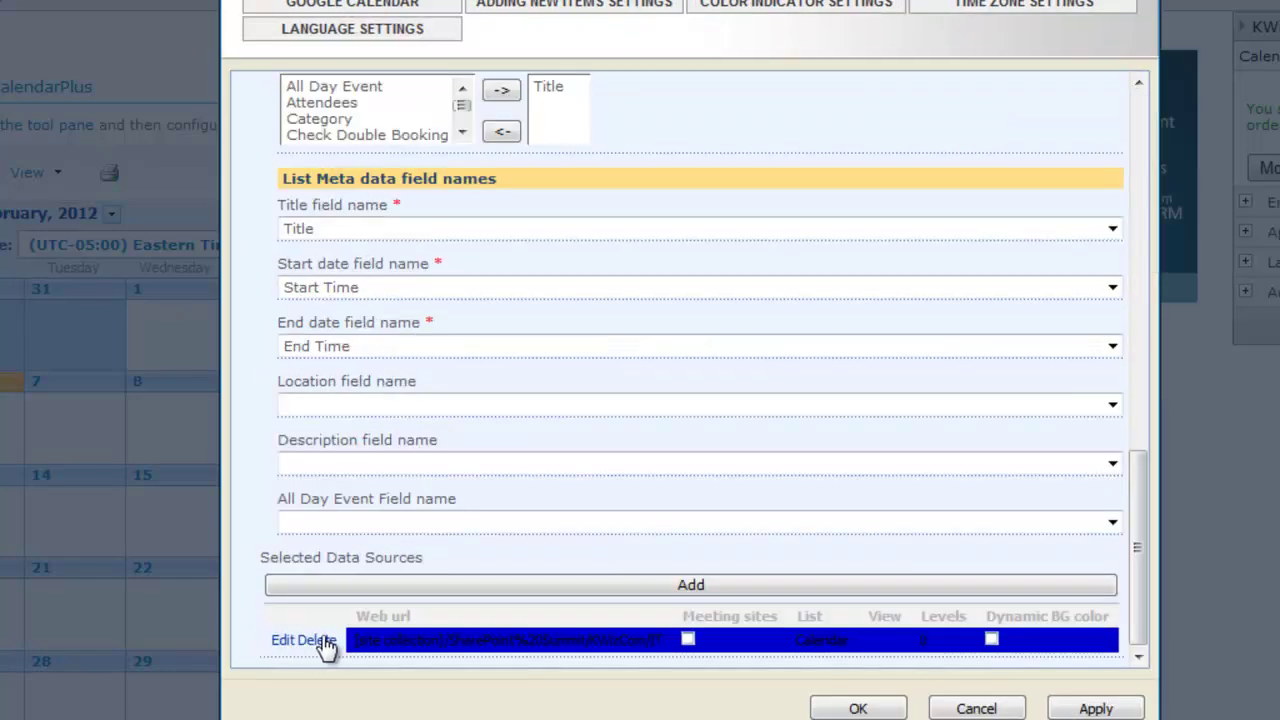
{"action": "left_click", "coordinate": [880, 580]}
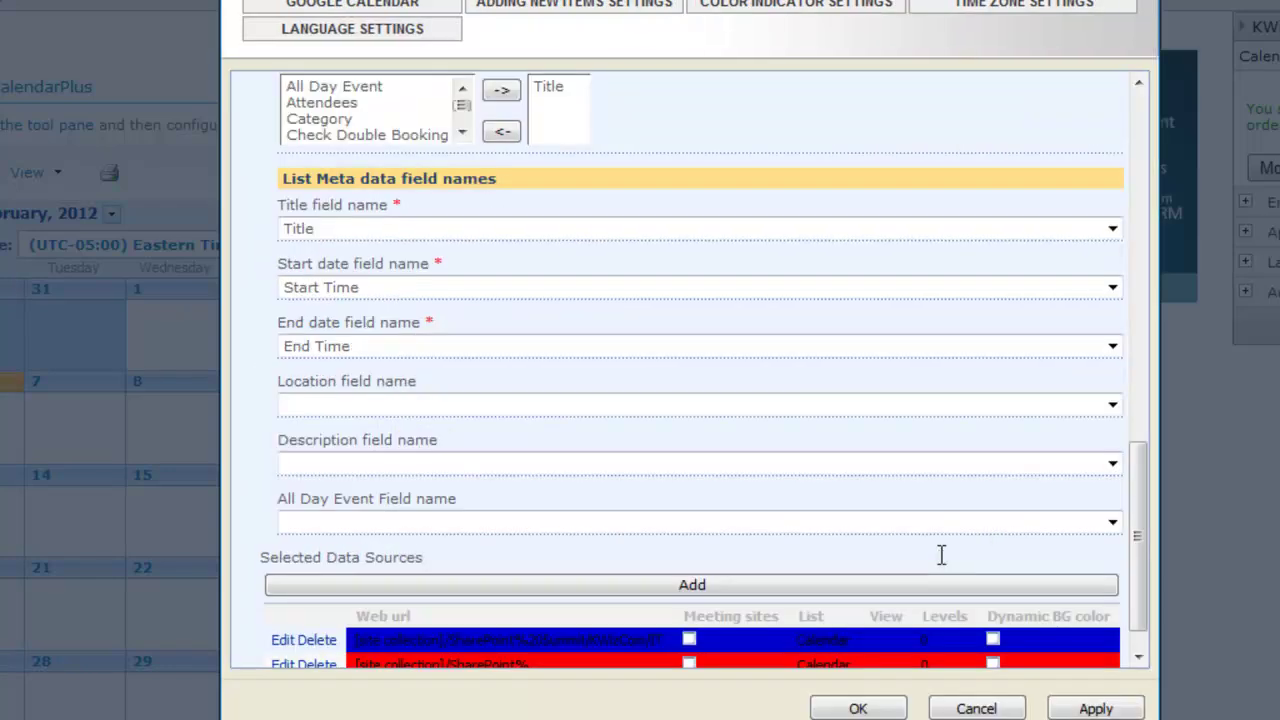
{"action": "scroll", "coordinate": [941, 555], "scroll_direction": "down", "scroll_amount": 1}
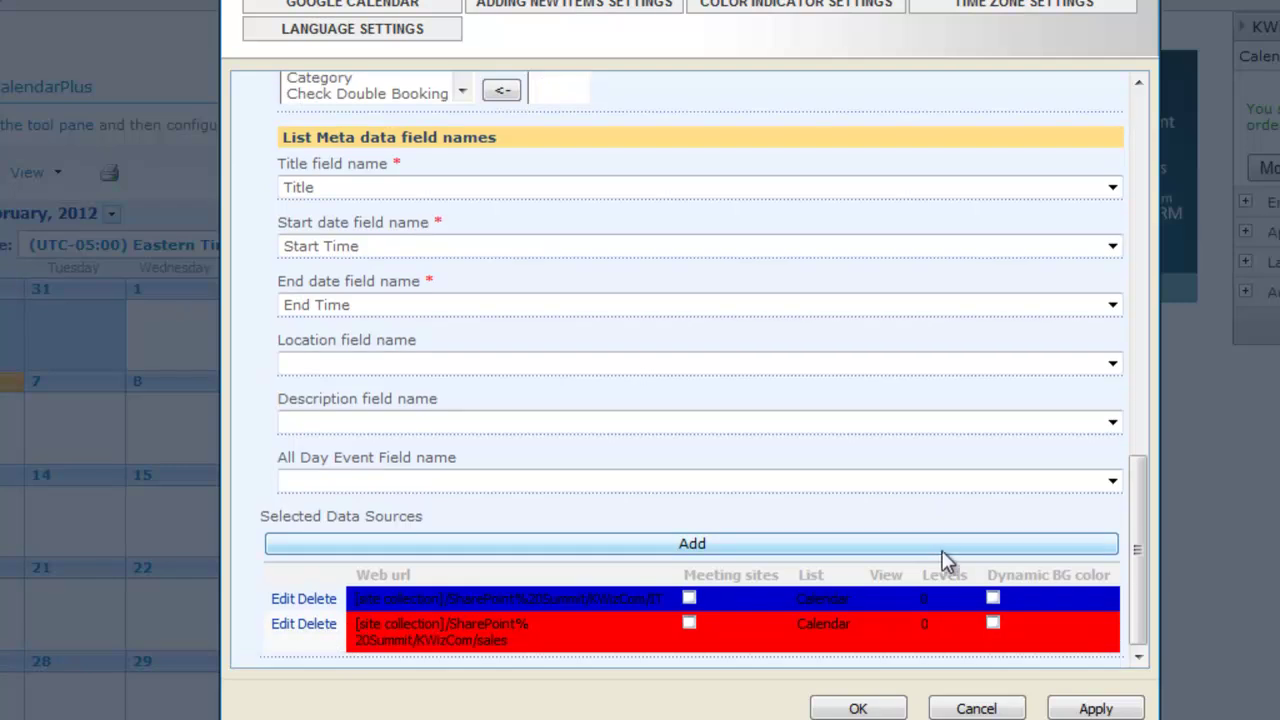
{"action": "left_click", "coordinate": [858, 706]}
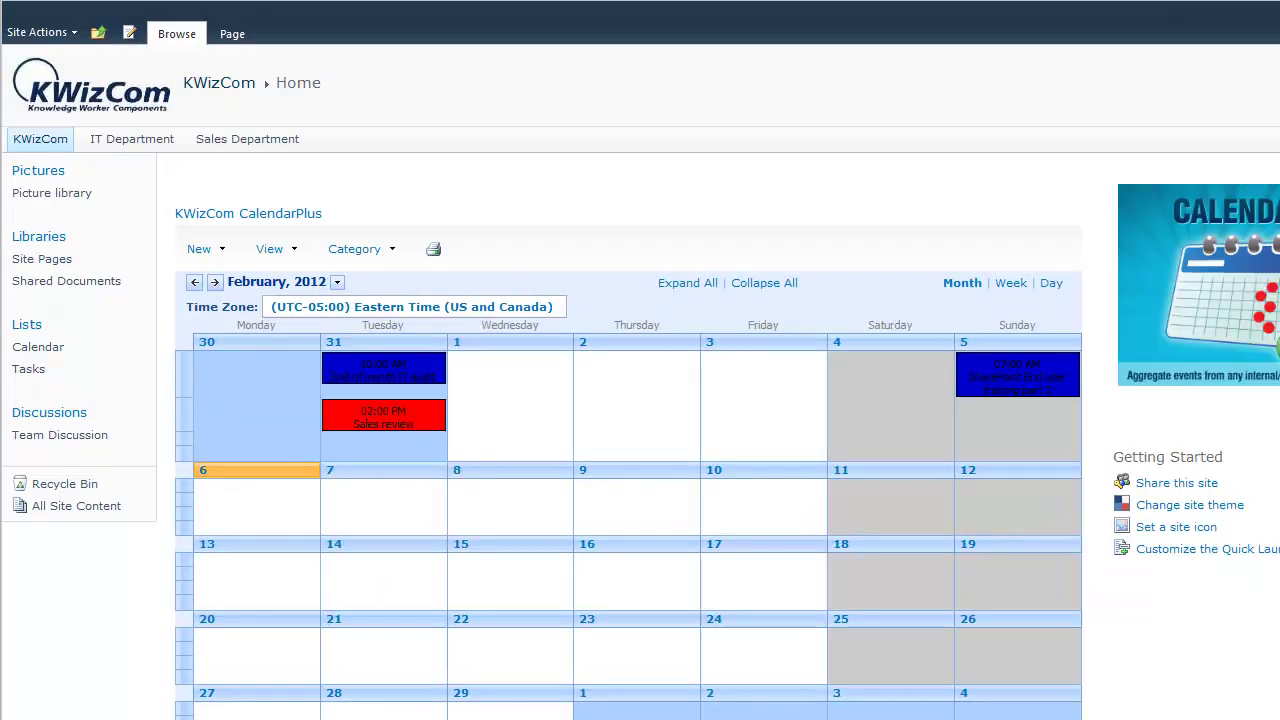
Check the legend, then open a new IT Department event form and return to the calendar
{"action": "scroll", "coordinate": [640, 400], "scroll_direction": "down", "scroll_amount": 2}
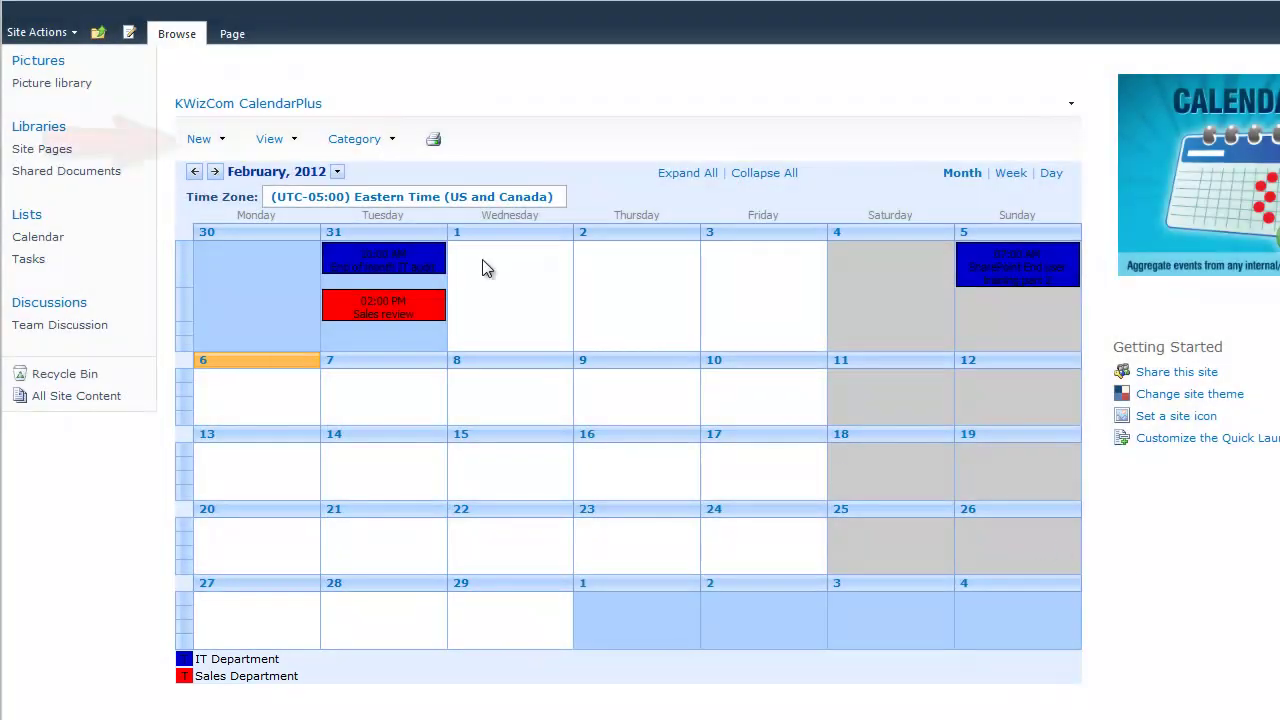
{"action": "left_click", "coordinate": [220, 142]}
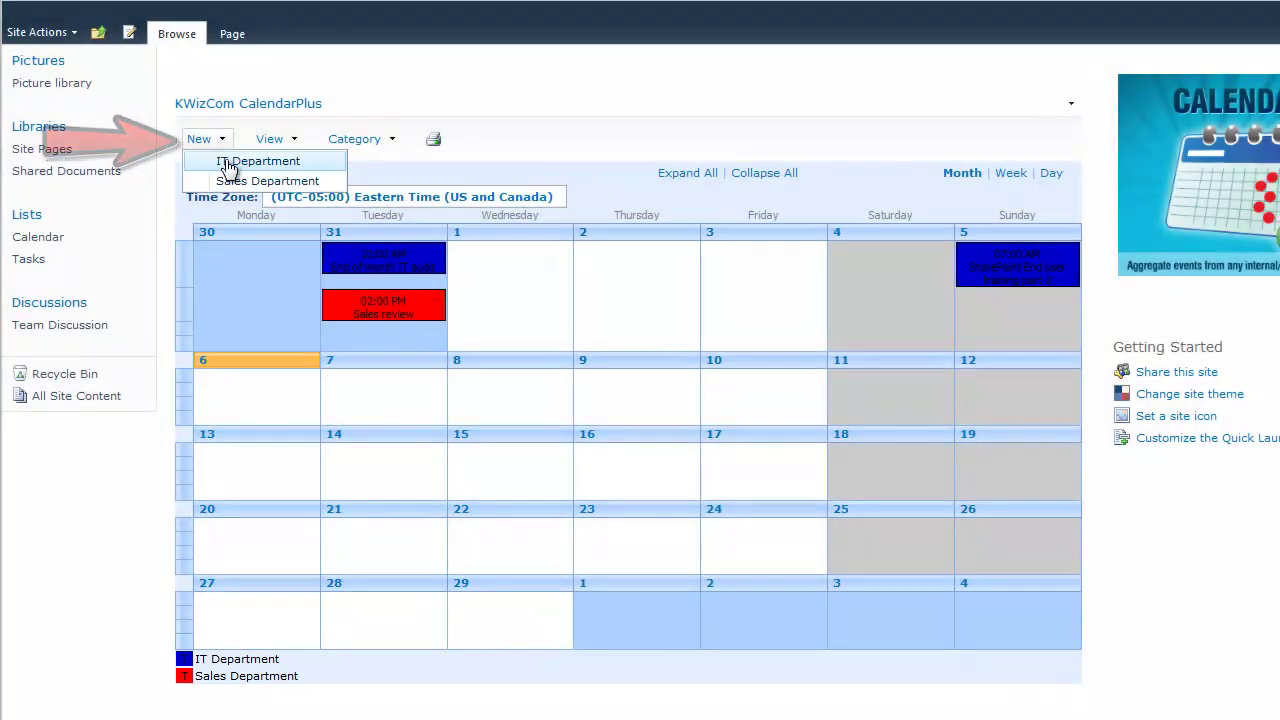
{"action": "left_click", "coordinate": [228, 161]}
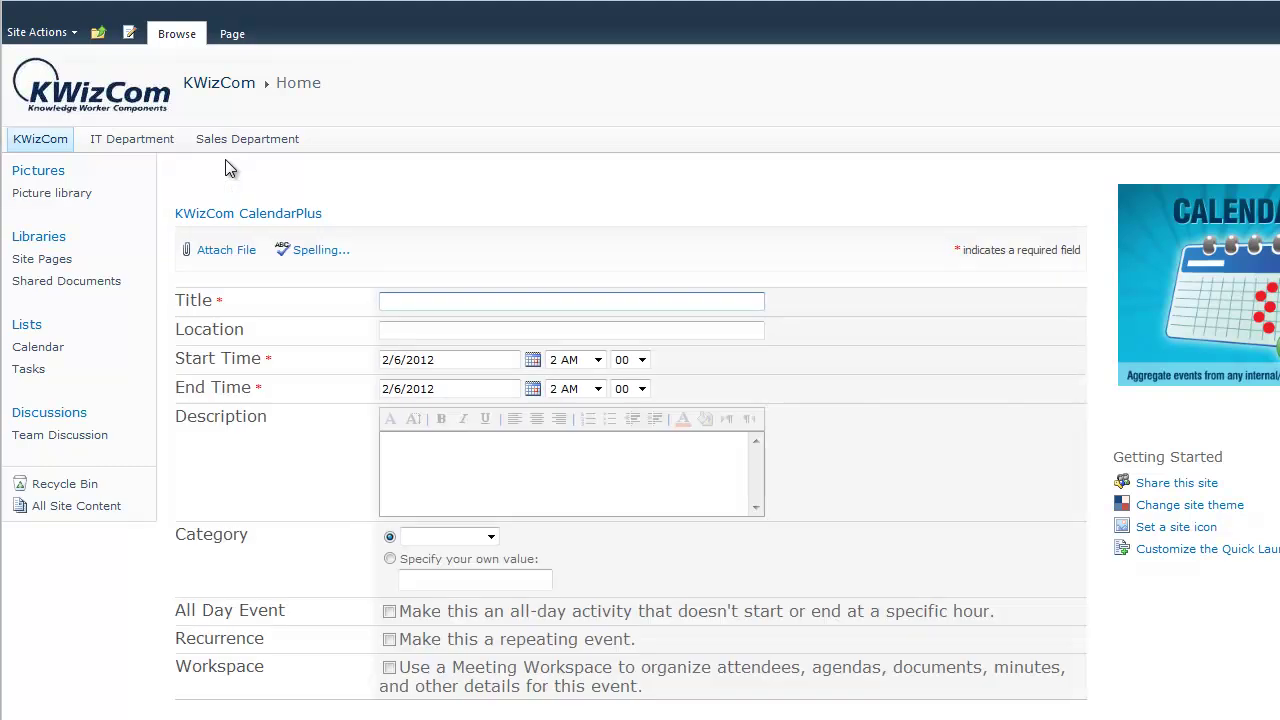
{"action": "left_click", "coordinate": [955, 716]}
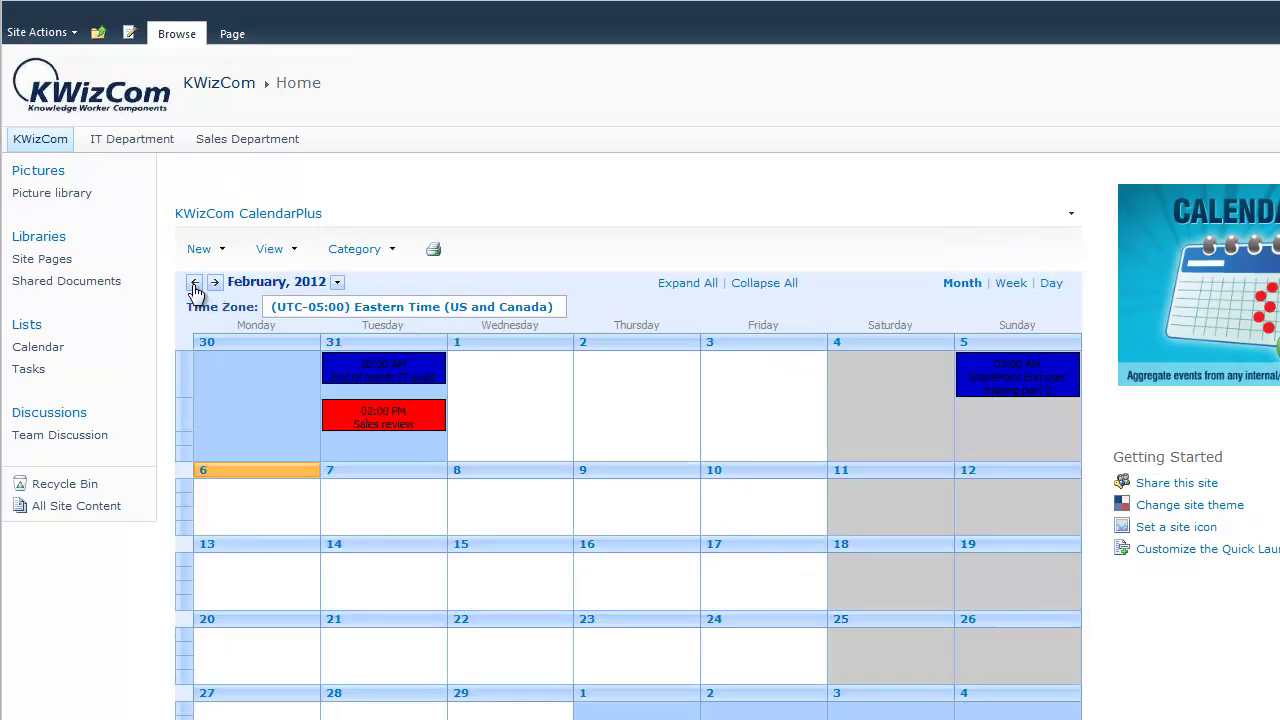
Move the calendar back to January 2012
{"action": "left_click", "coordinate": [194, 284]}
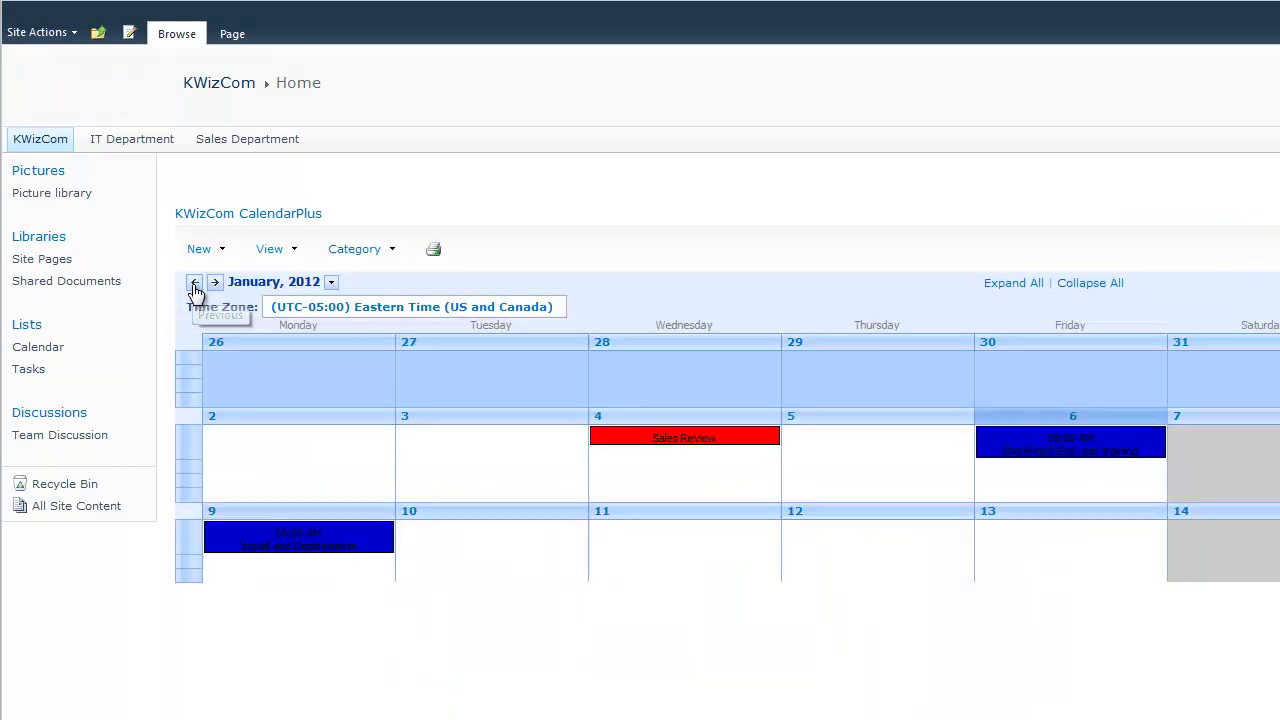
{"action": "scroll", "coordinate": [194, 290], "scroll_direction": "down", "scroll_amount": 3}
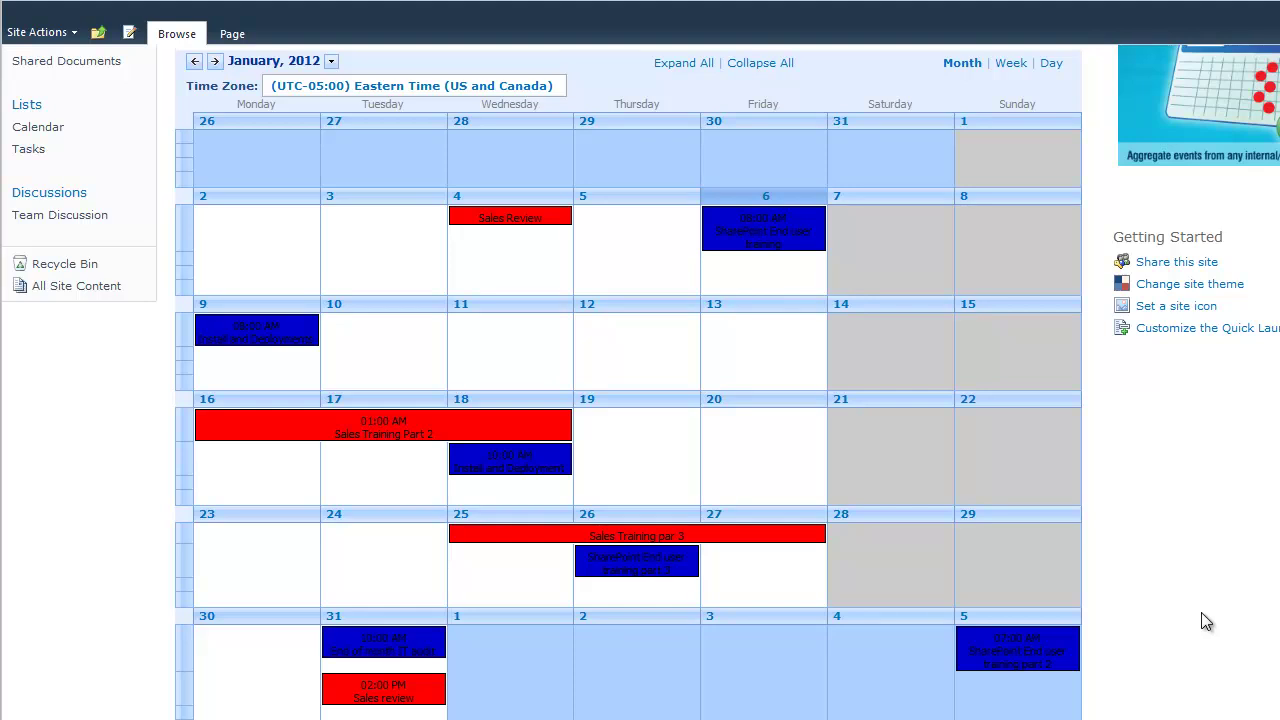
{"action": "scroll", "coordinate": [1204, 620], "scroll_direction": "up", "scroll_amount": 3}
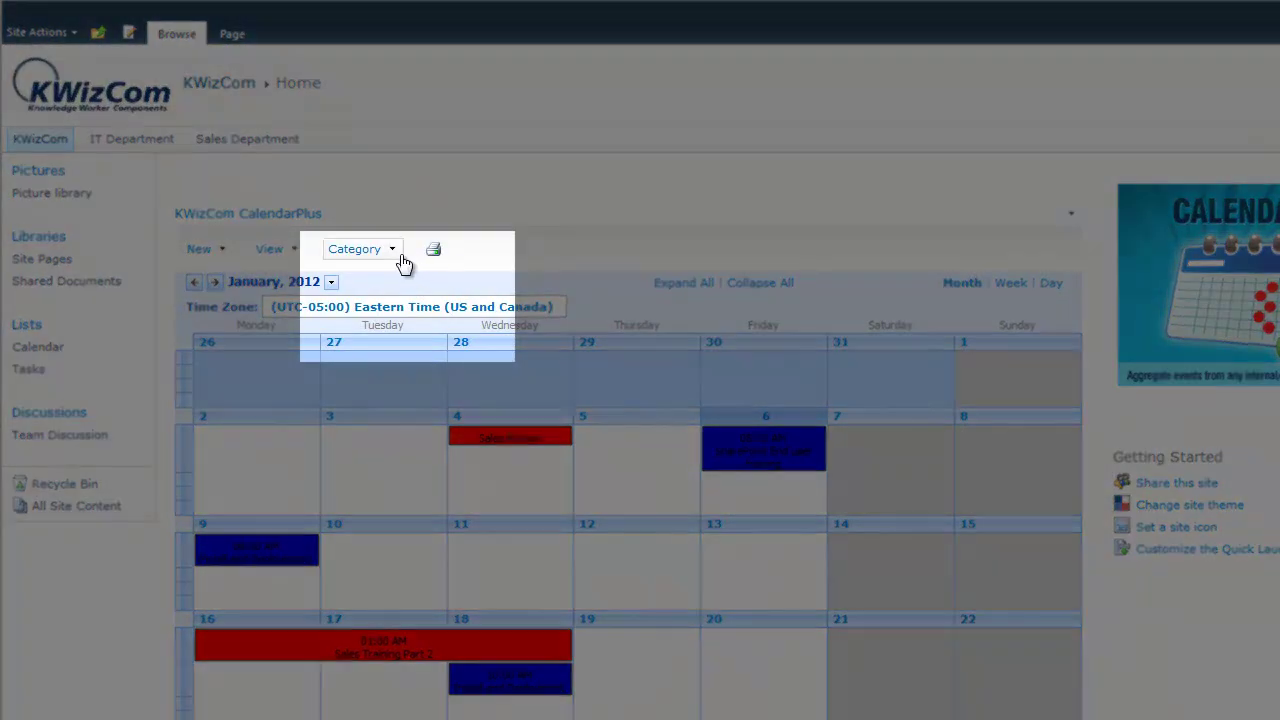
Filter events to IT Department only, then reset the filter to All Categories
{"action": "left_click", "coordinate": [392, 249]}
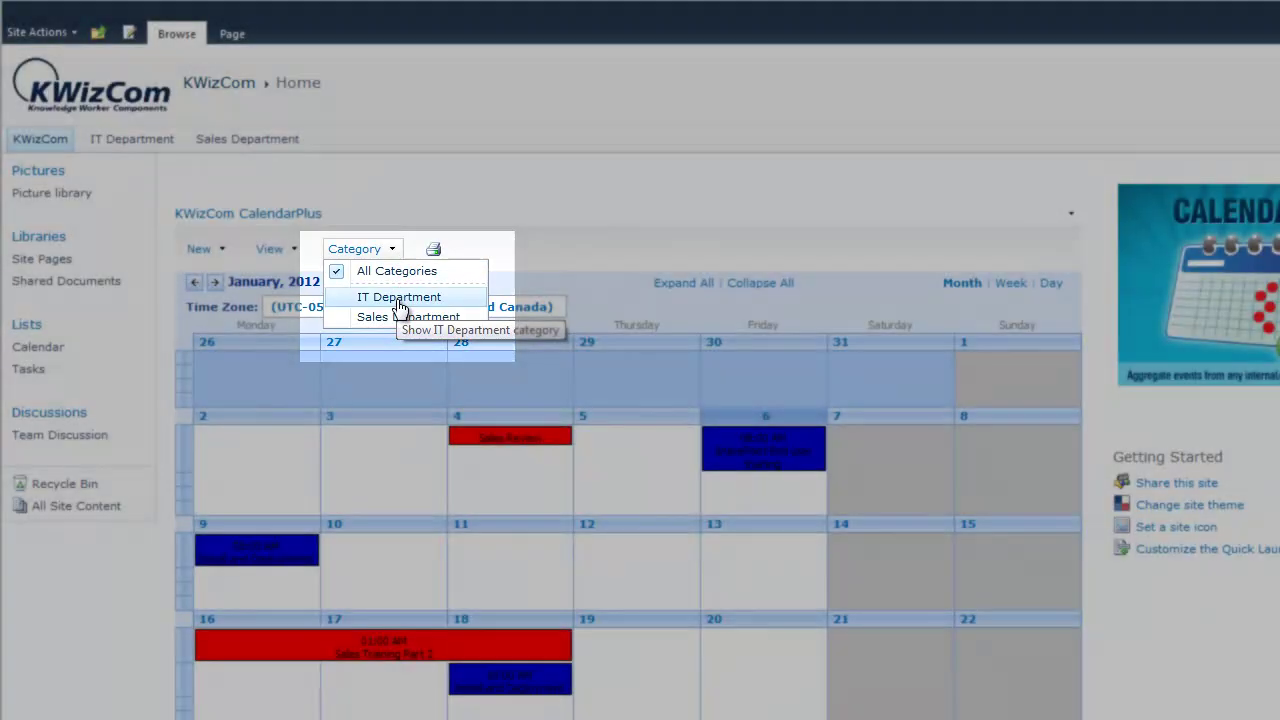
{"action": "left_click", "coordinate": [399, 298]}
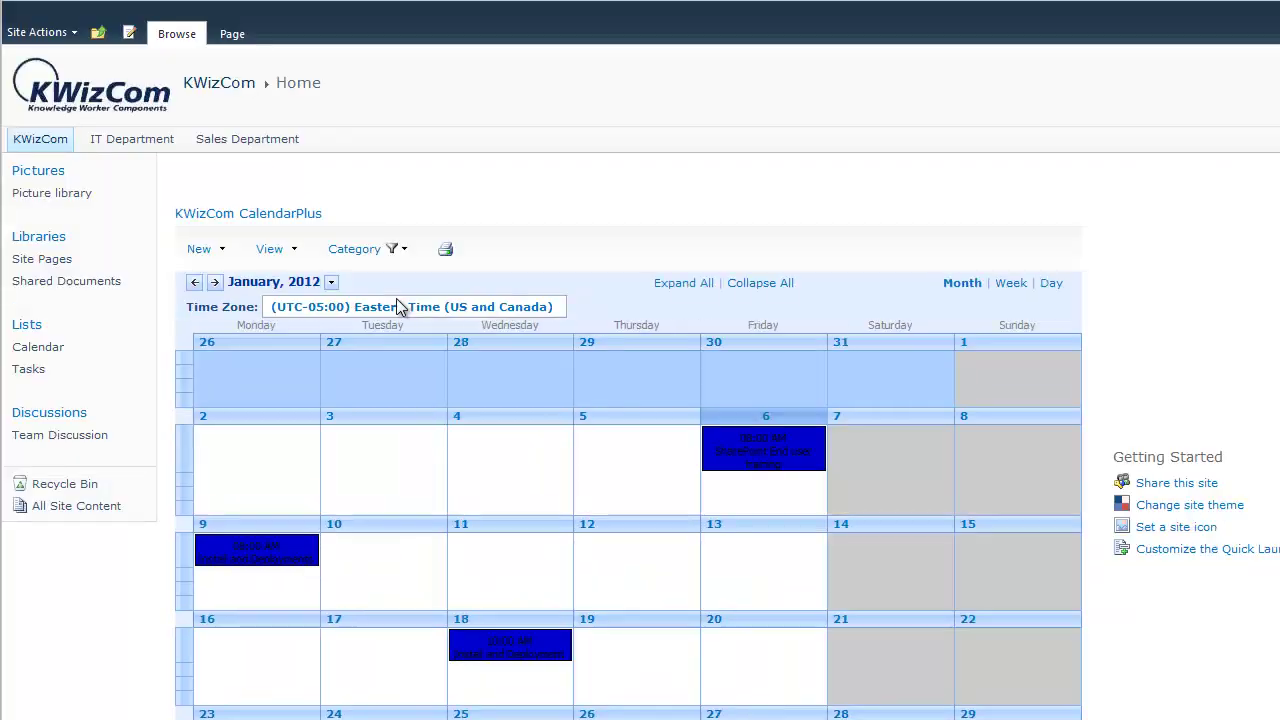
{"action": "scroll", "coordinate": [398, 306], "scroll_direction": "down", "scroll_amount": 2}
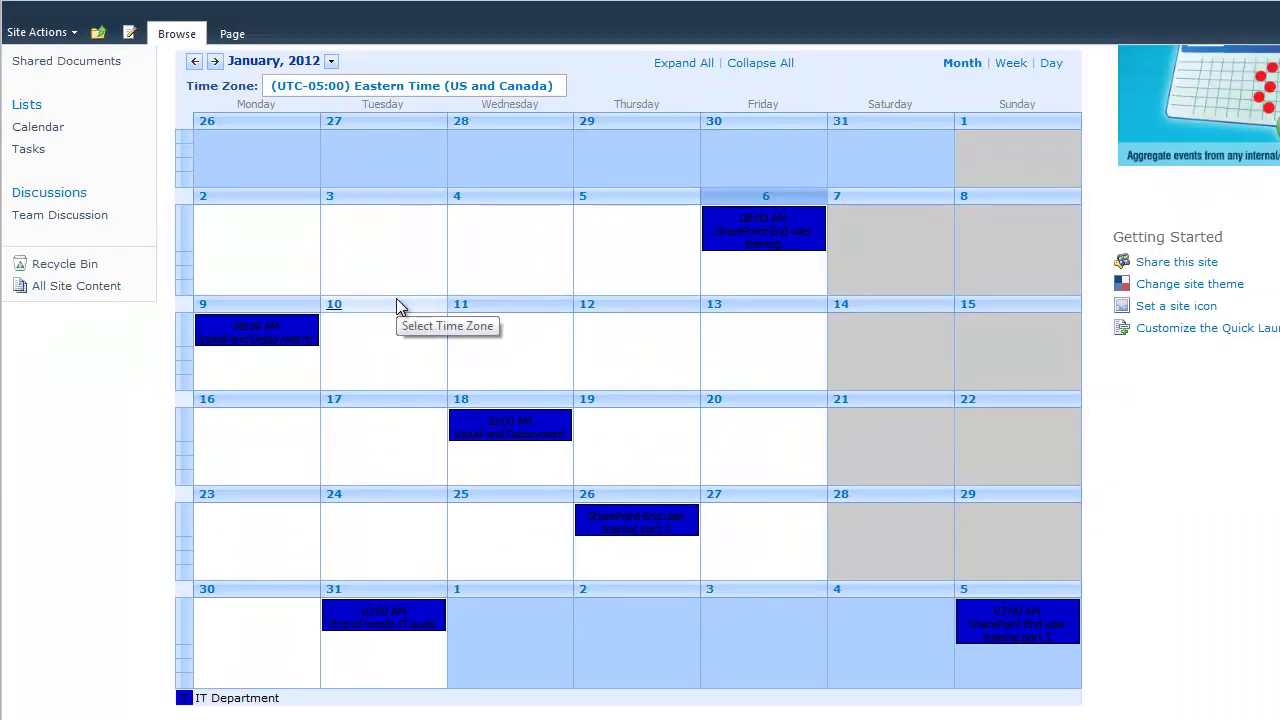
{"action": "scroll", "coordinate": [397, 306], "scroll_direction": "up", "scroll_amount": 1}
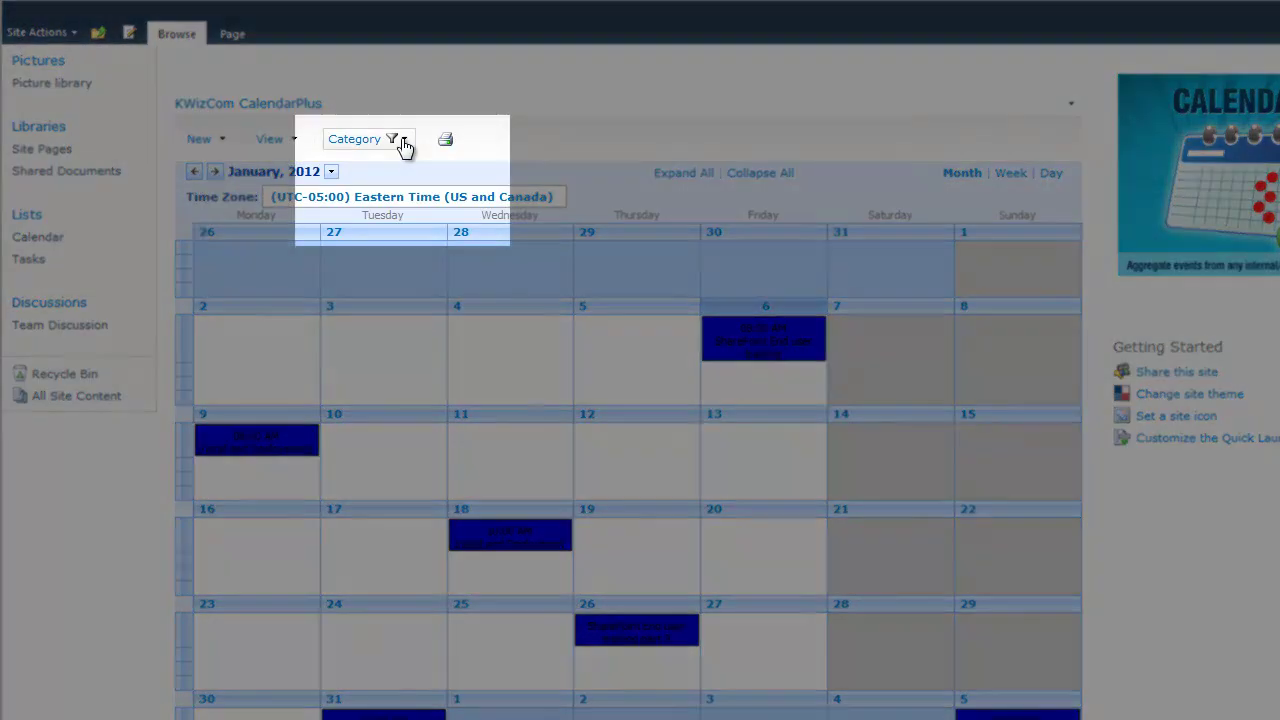
{"action": "left_click", "coordinate": [404, 145]}
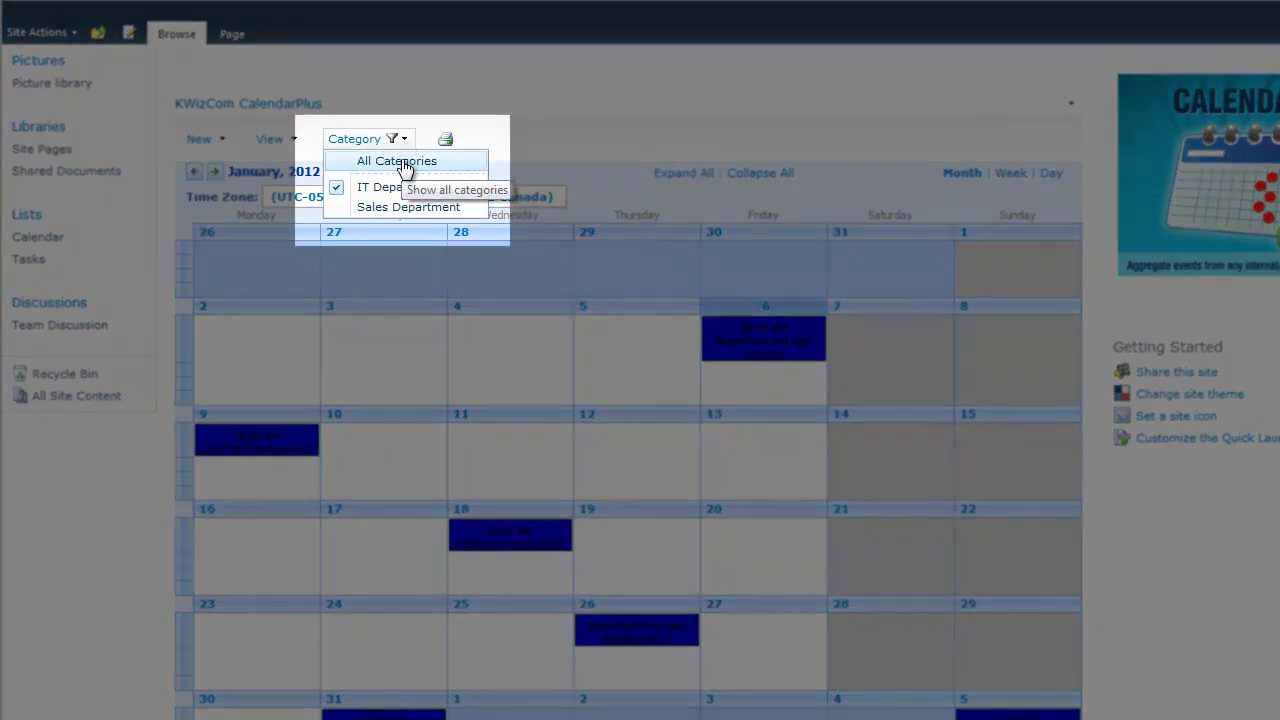
{"action": "left_click", "coordinate": [404, 164]}
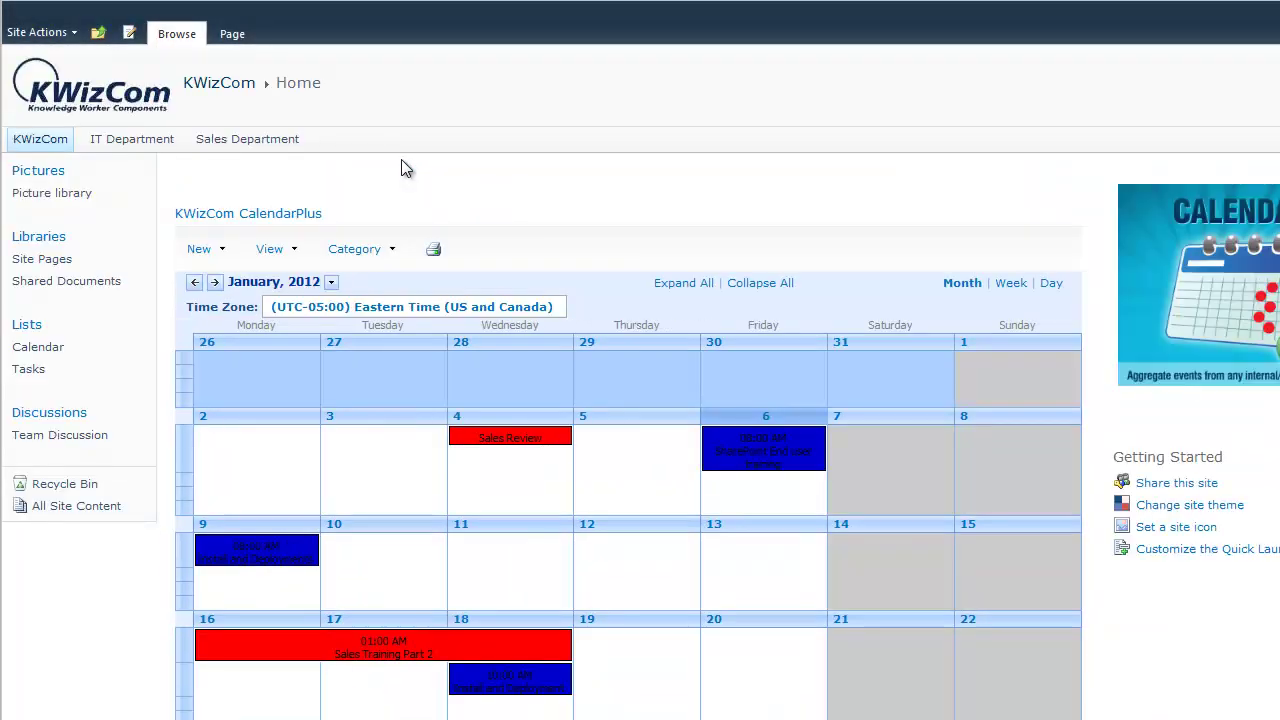
{"action": "scroll", "coordinate": [403, 165], "scroll_direction": "down", "scroll_amount": 2}
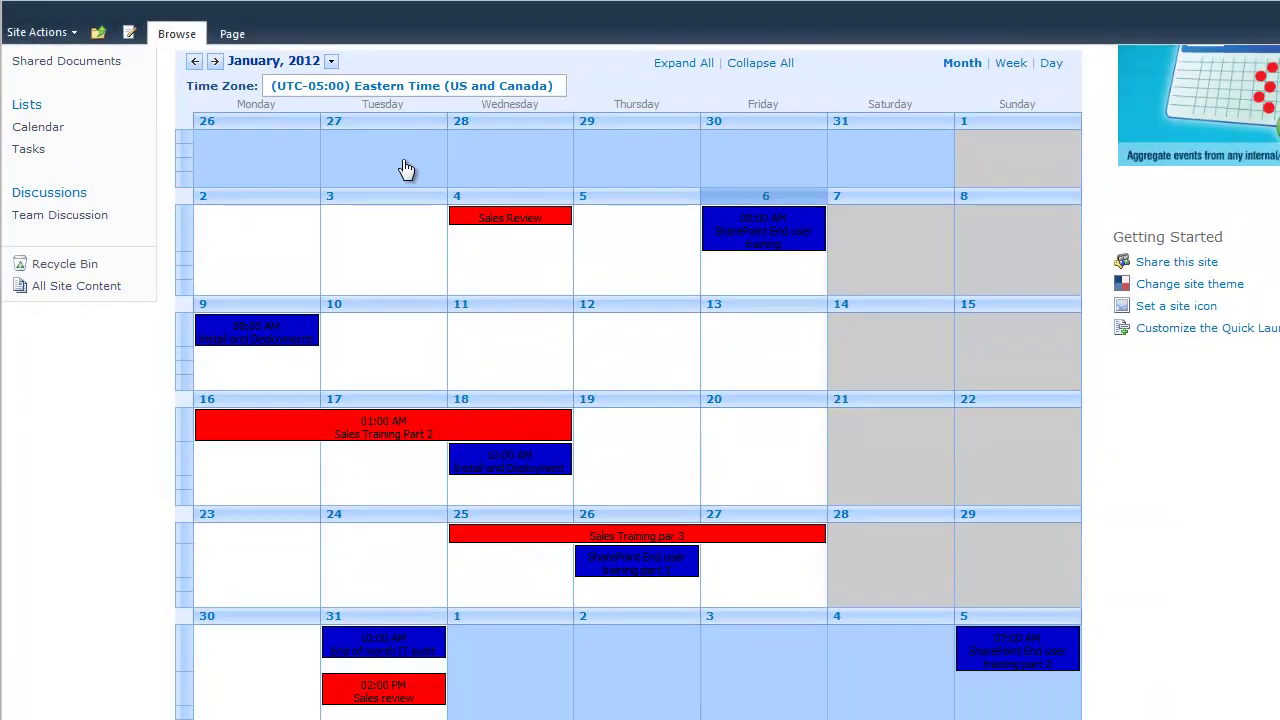